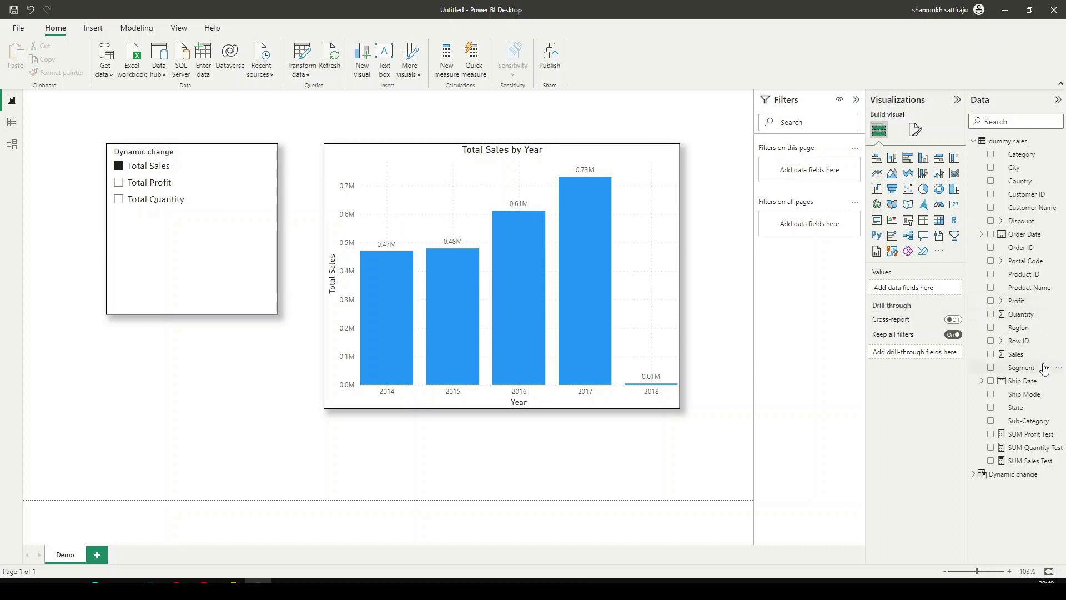
Step: Switch the year chart through Total Profit, Total Quantity and back to Total Sales, then deselect the slicer
click(148, 183)
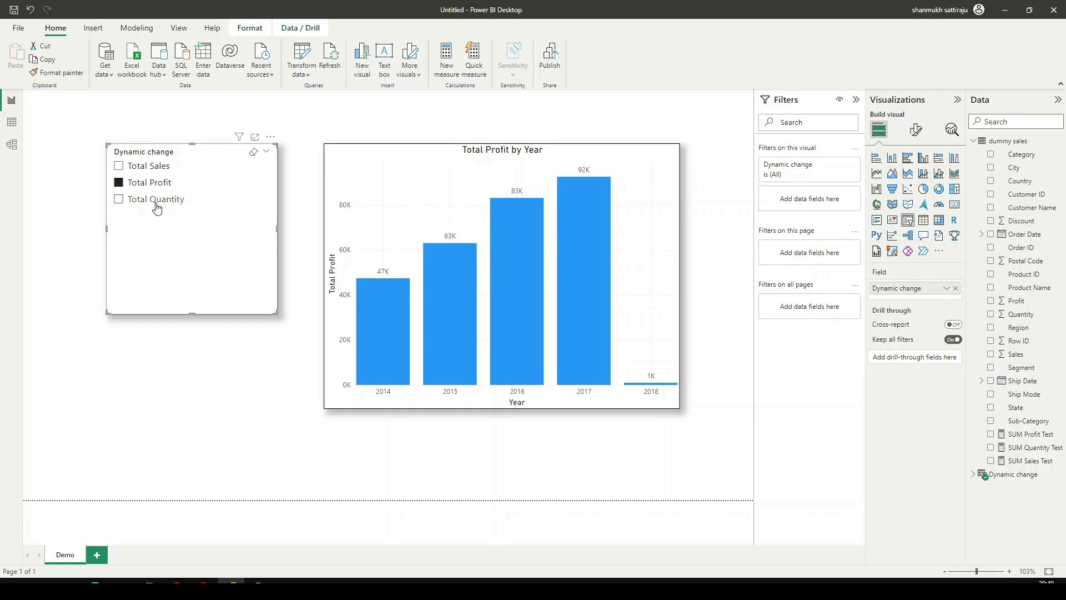
click(157, 201)
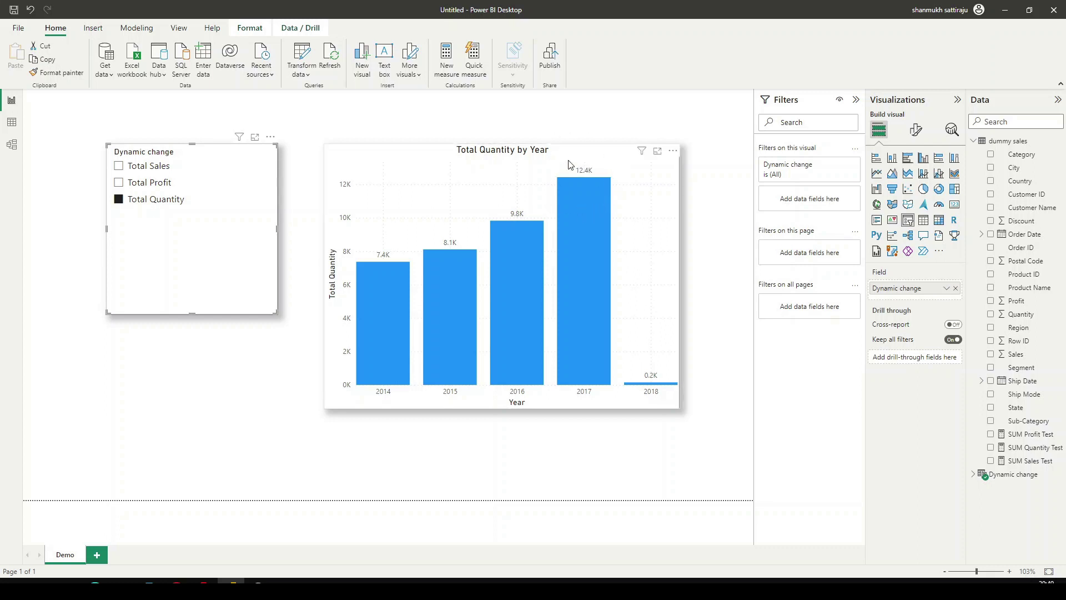
click(161, 168)
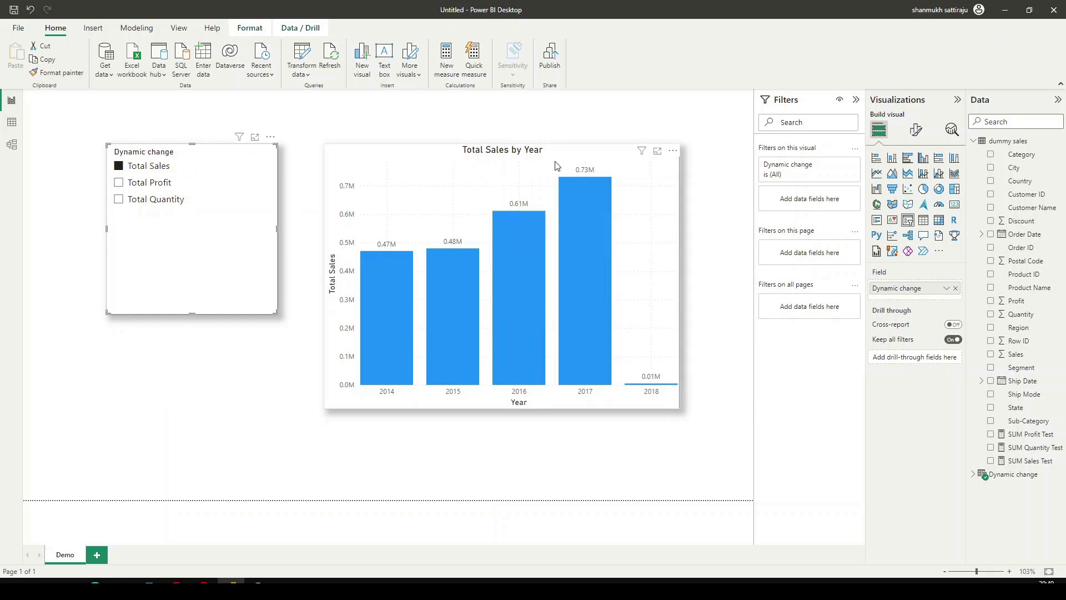
click(131, 428)
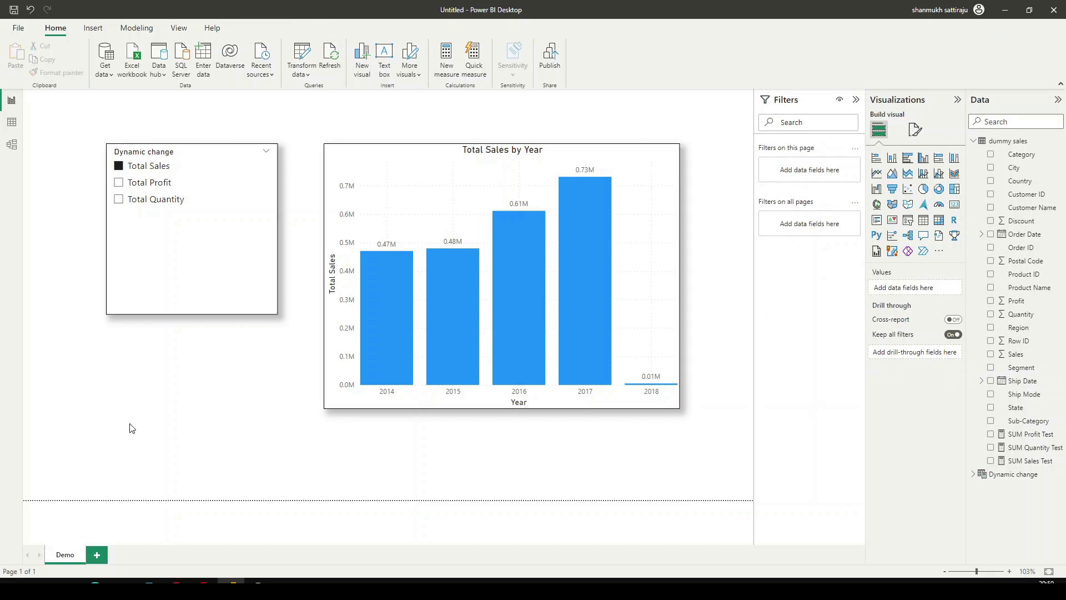
Step: Add a blank Page 1 and start a new Fields parameter from the Modeling tab
click(98, 554)
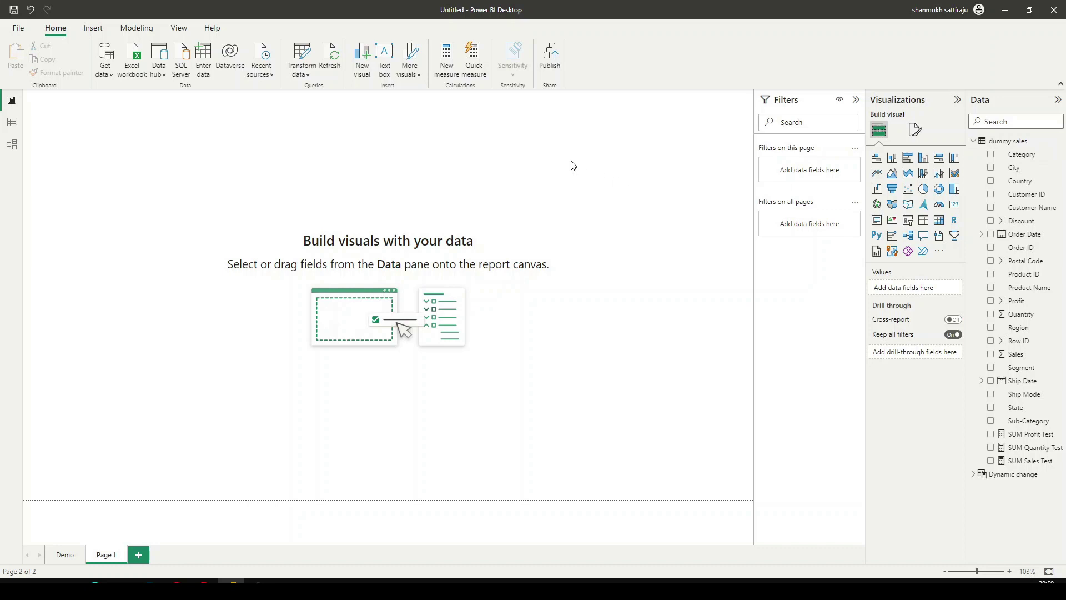
click(140, 28)
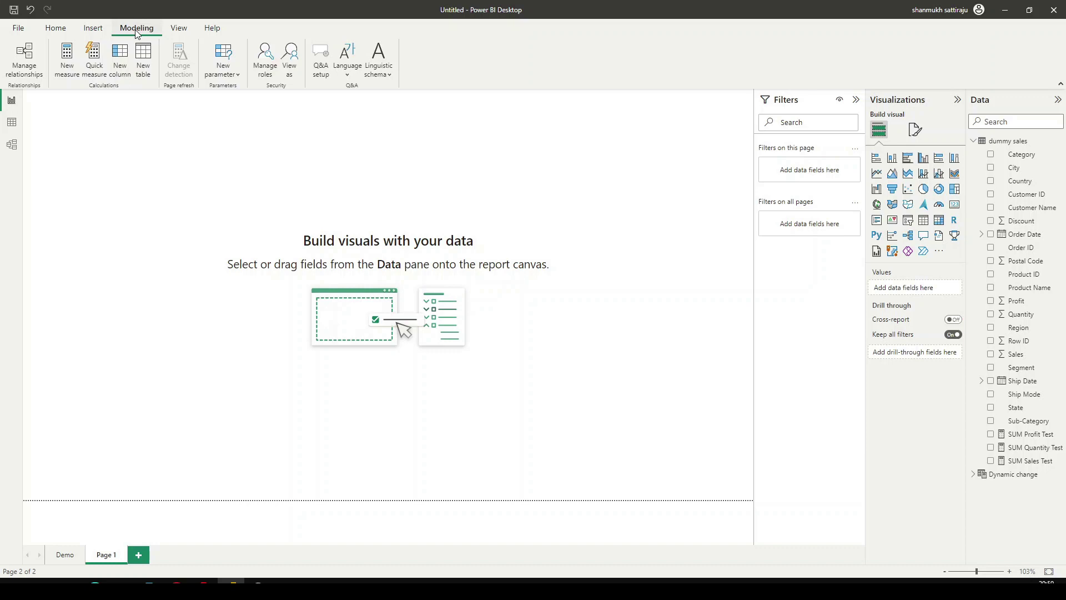
click(232, 75)
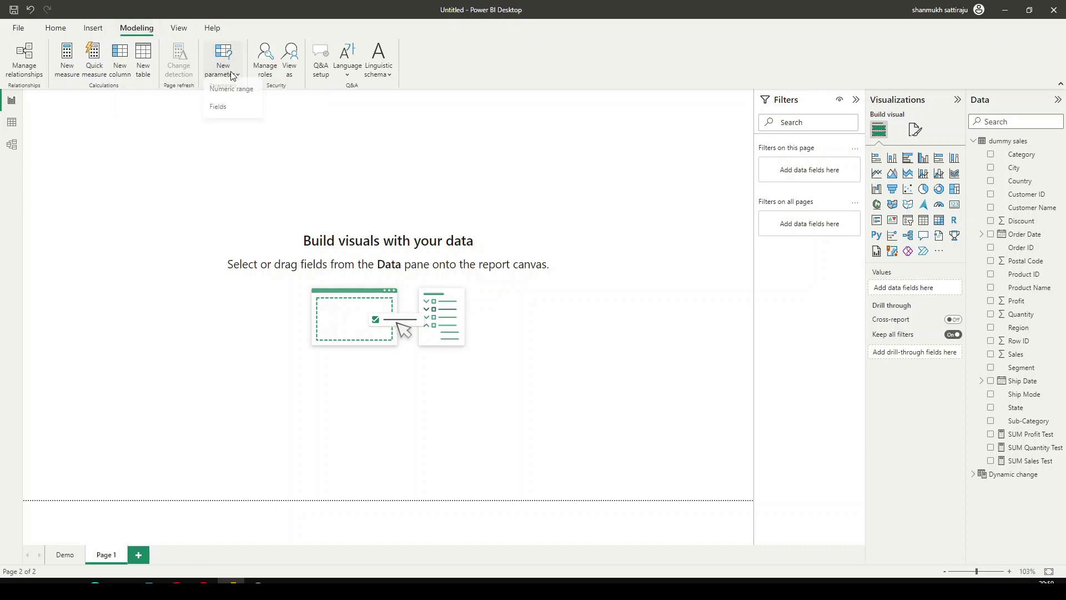
click(234, 111)
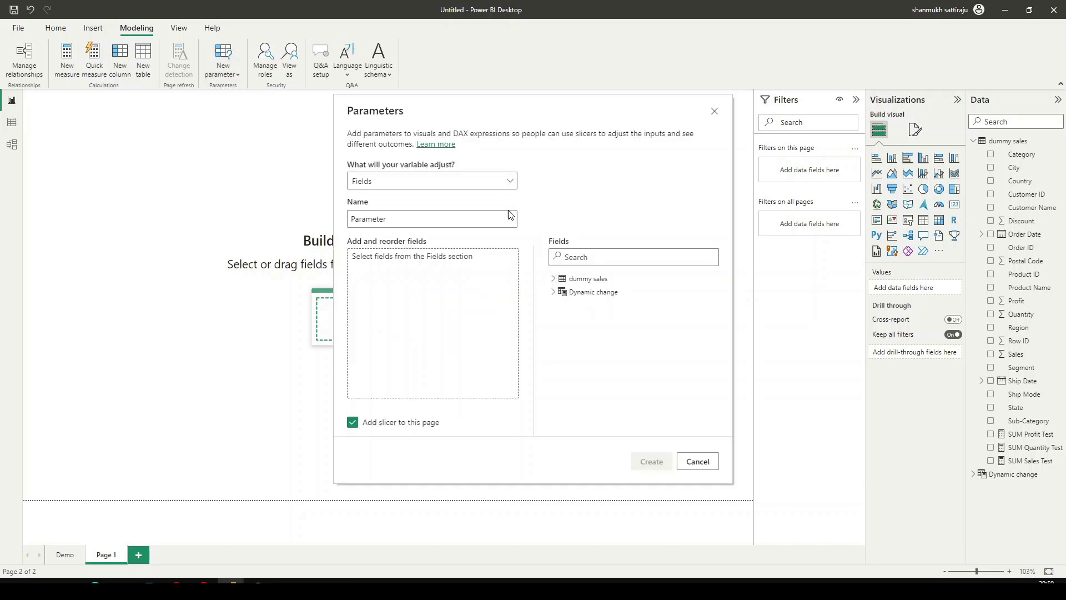
Step: Add Profit and Sales from dummy sales, remove both, and close the dialog without creating a parameter
click(552, 283)
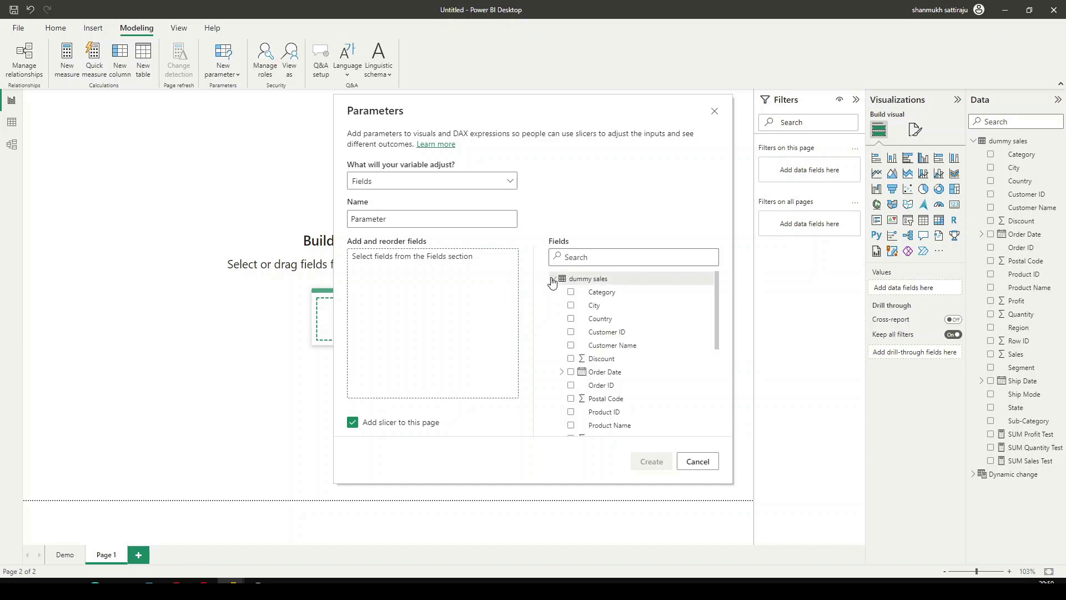
scroll(658, 300, down, 2)
scroll(655, 314, down, 1)
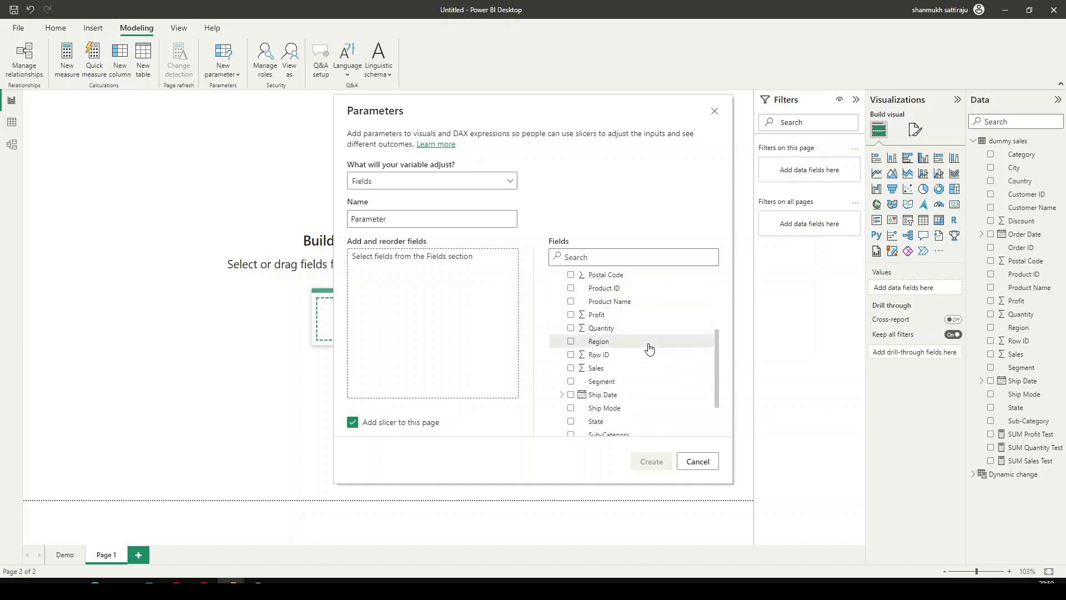
click(572, 316)
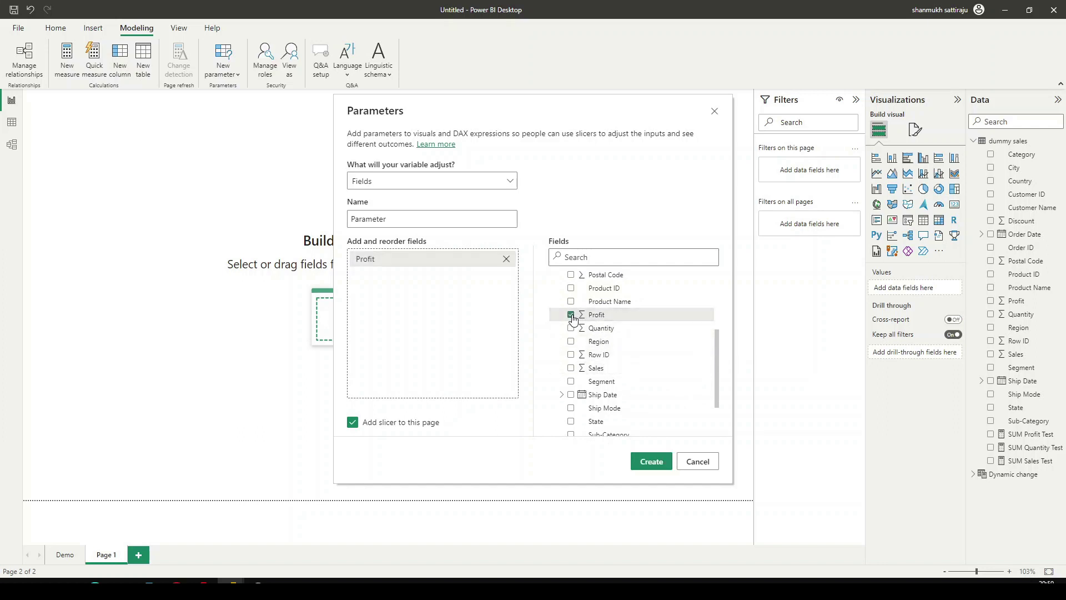
click(571, 367)
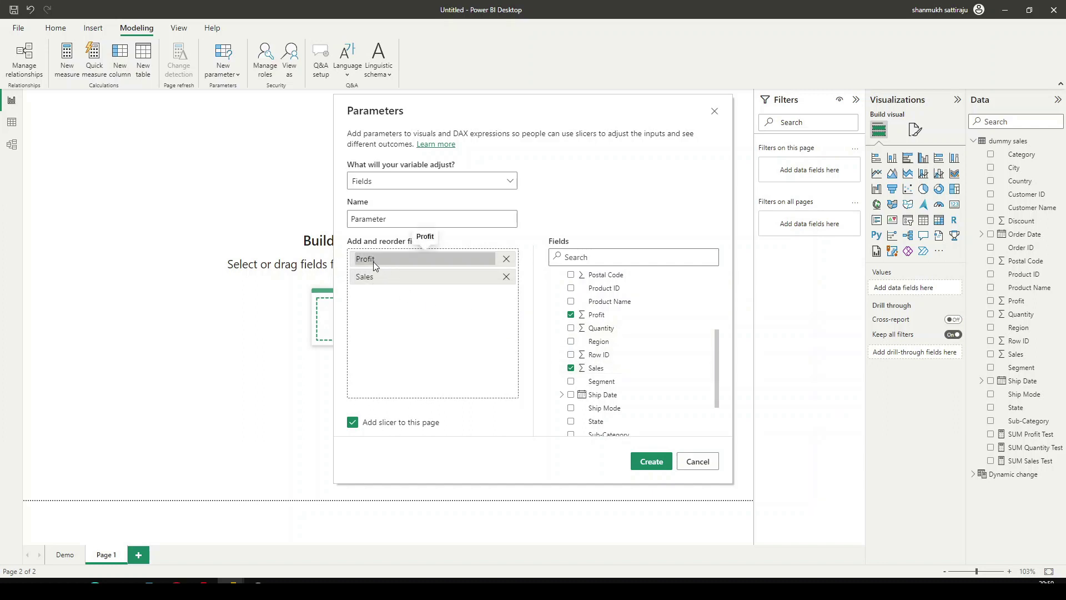
click(507, 276)
click(507, 259)
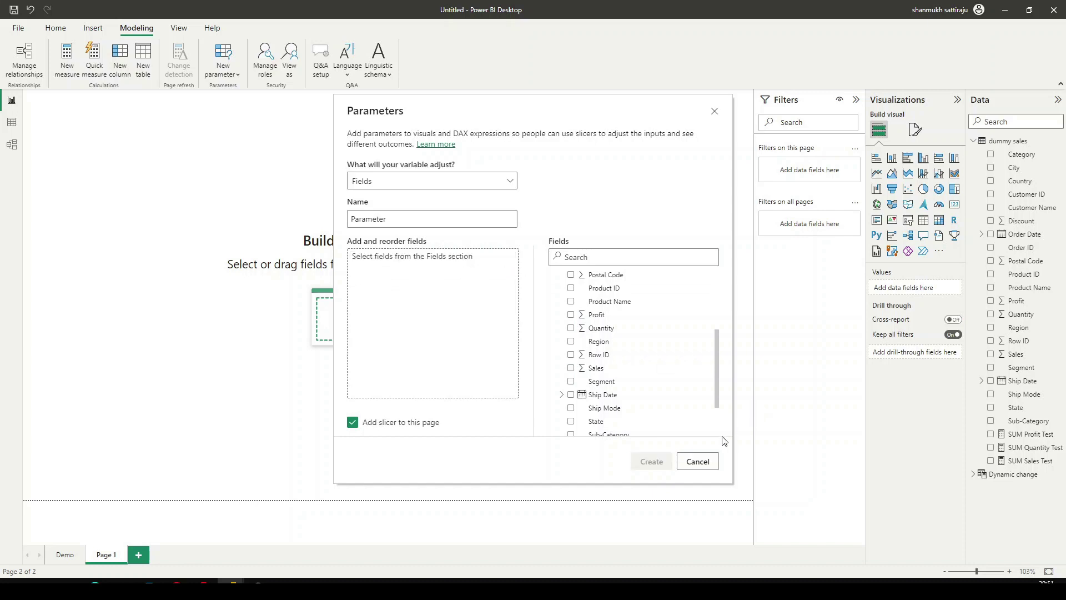
click(711, 462)
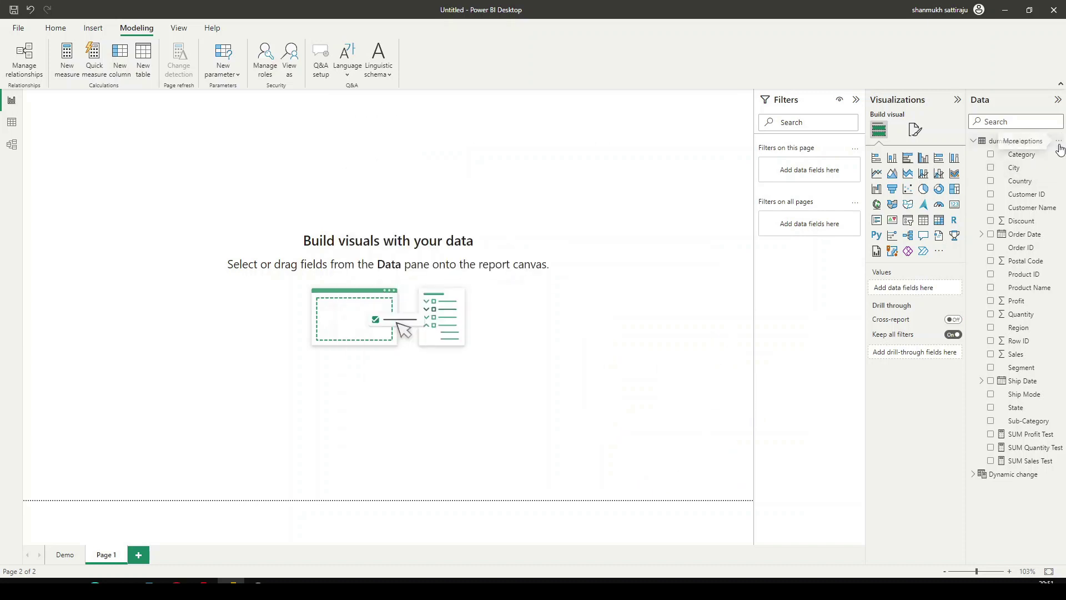
Step: Create the measure Total Sales New = SUM('dummy sales'[Sales]) in dummy sales
click(1059, 142)
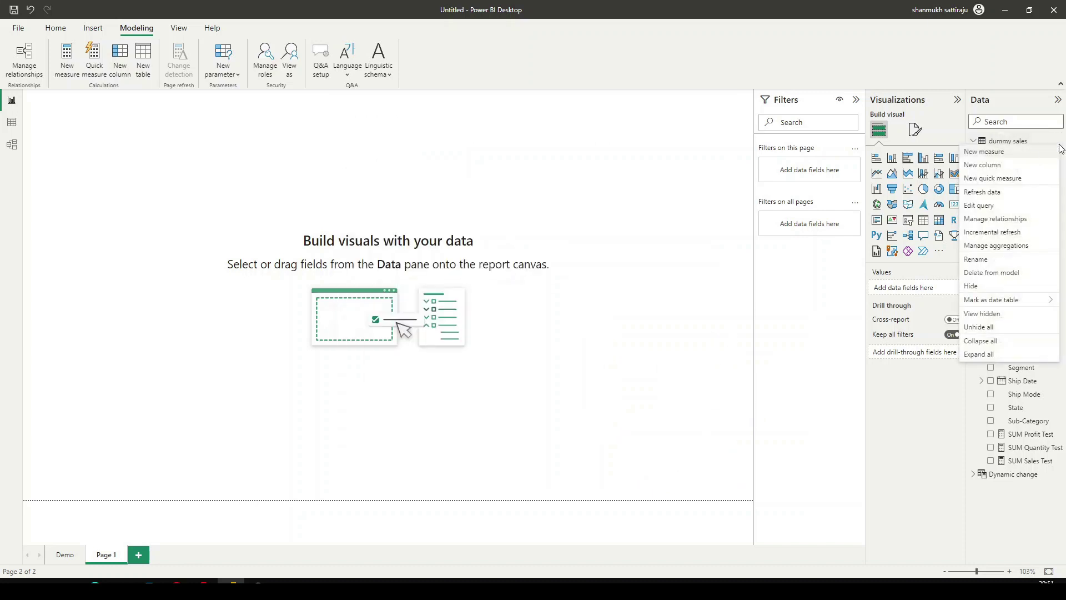
click(1029, 160)
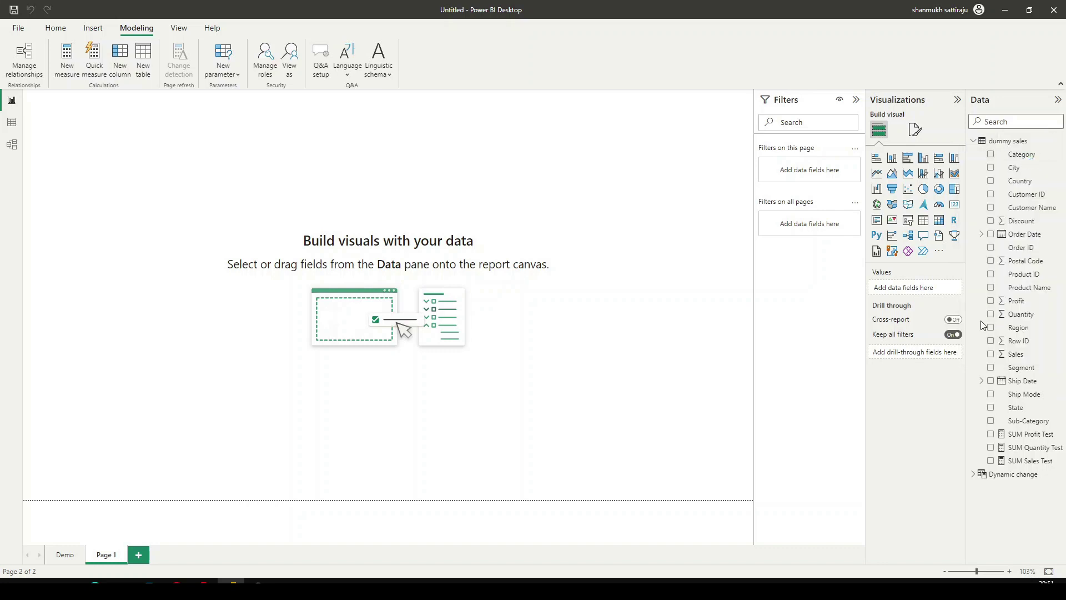
key(BackSpace)
text(Total Sales New = SUM('dummy sales'[Sales])
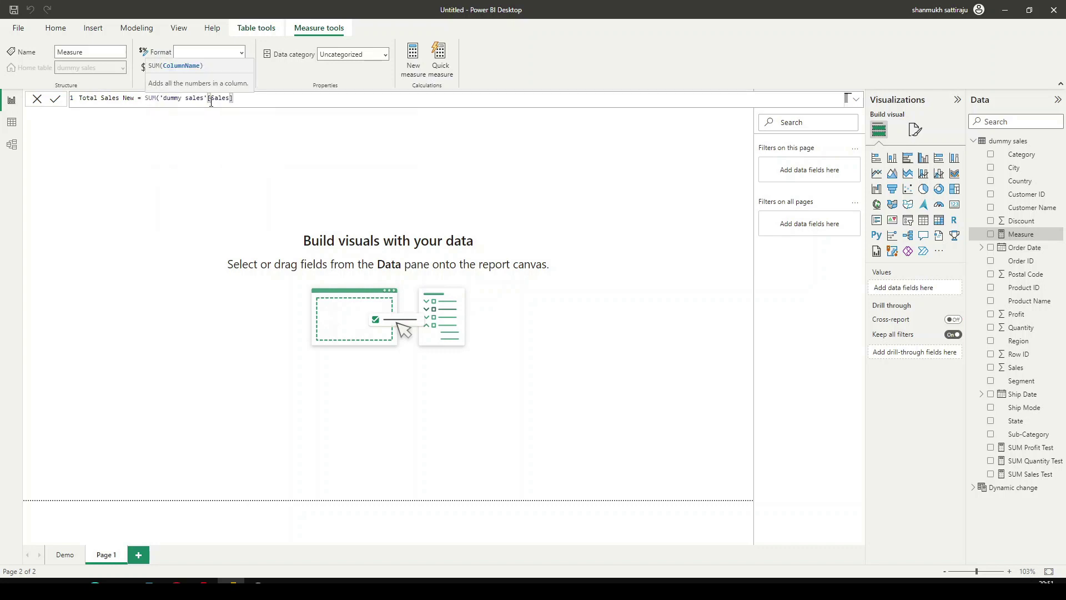
text())
key(Return)
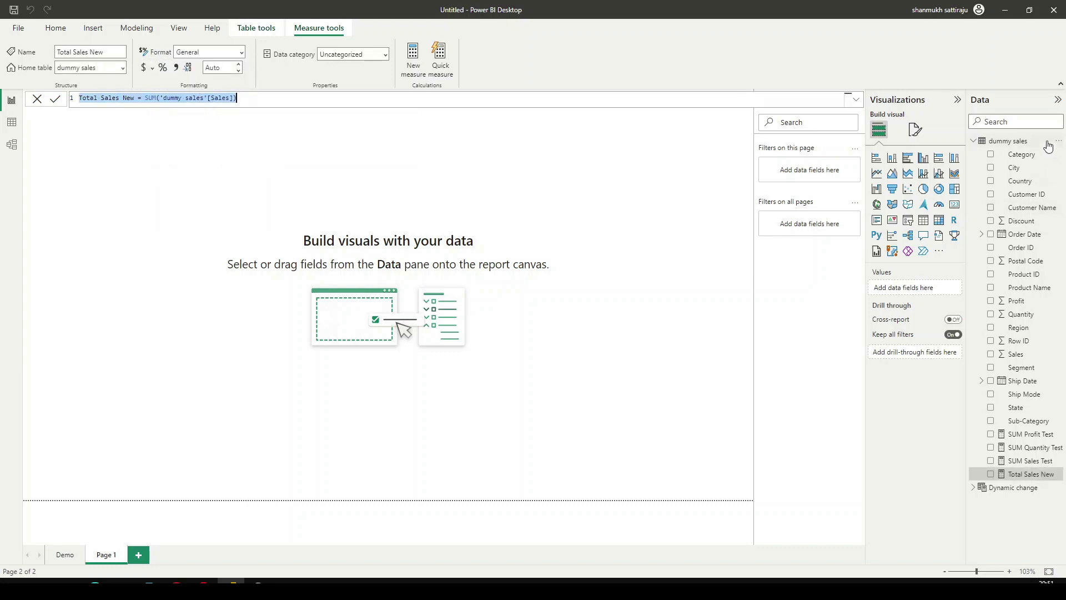
Step: Add a Total Profit New measure summing the Profit column
click(1057, 141)
click(999, 150)
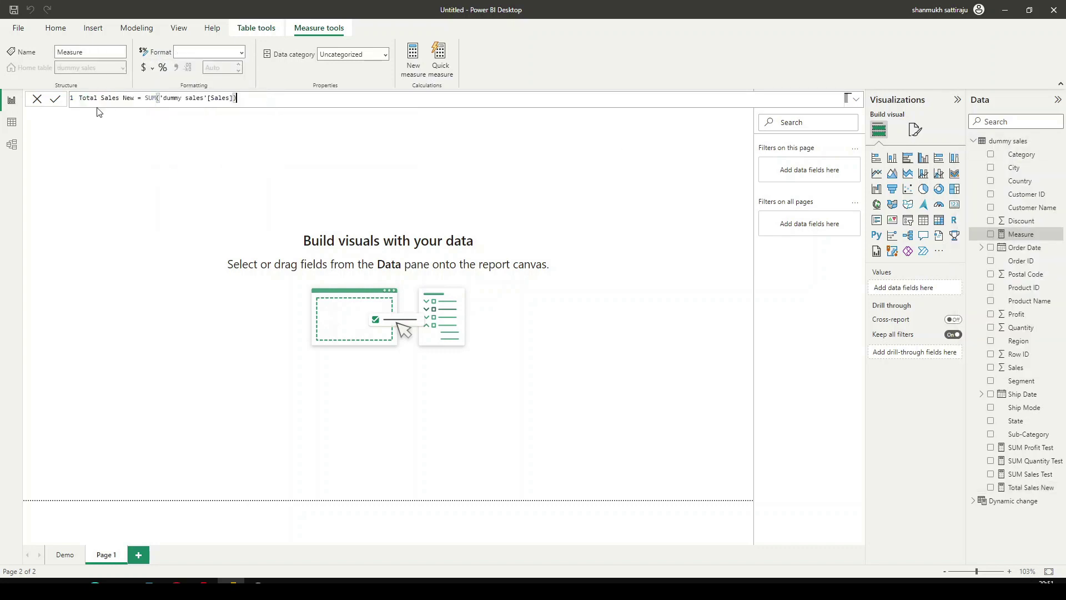
double_click(109, 98)
text(Profit)
drag(240, 99, 168, 98)
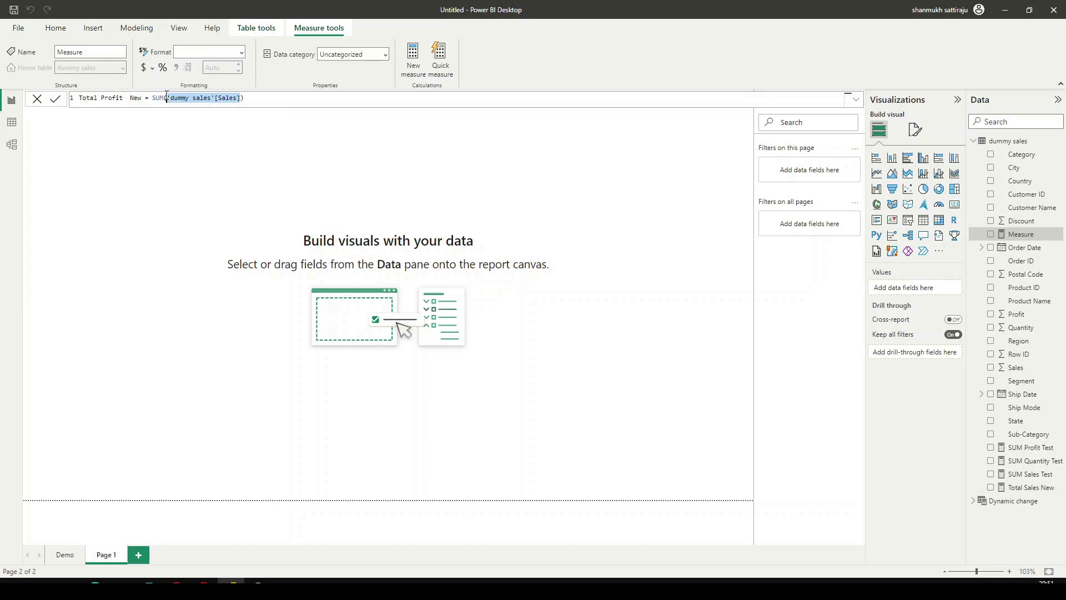
text(Pro)
key(Tab)
click(128, 98)
key(BackSpace)
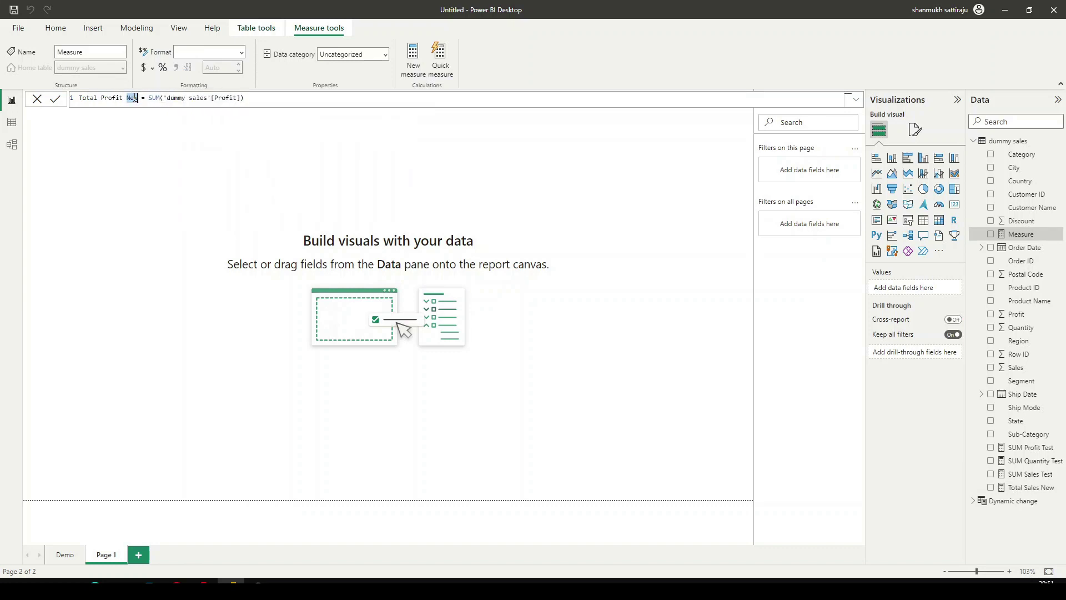
key(Return)
Step: Add a Total Quantity New measure summing the Quantity column
click(1056, 147)
click(1037, 156)
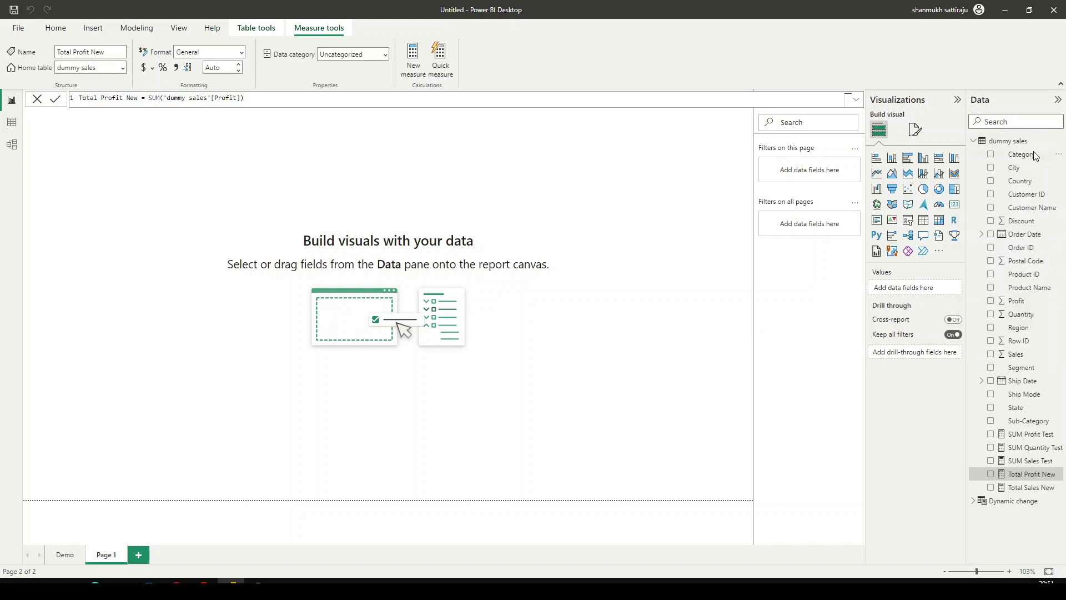
double_click(113, 98)
text(Quantity)
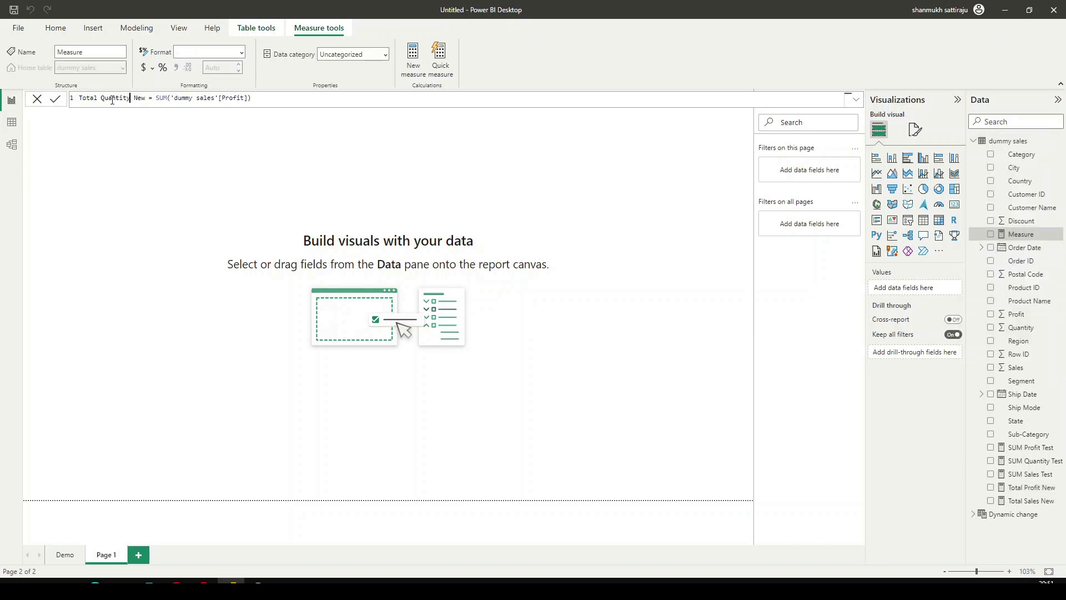
drag(170, 98, 244, 97)
text('[Quan)
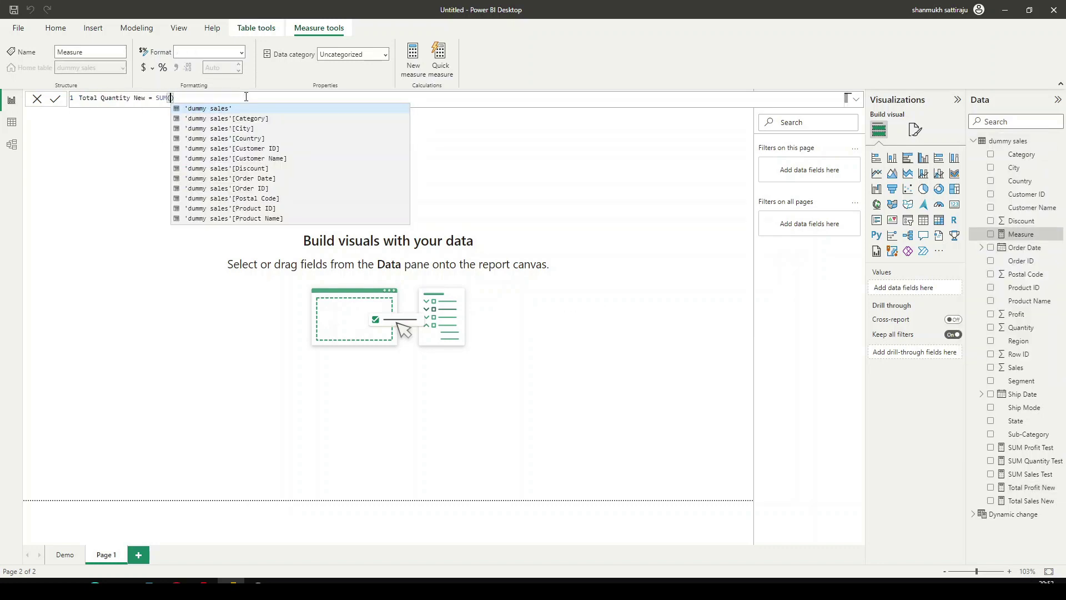
key(Tab)
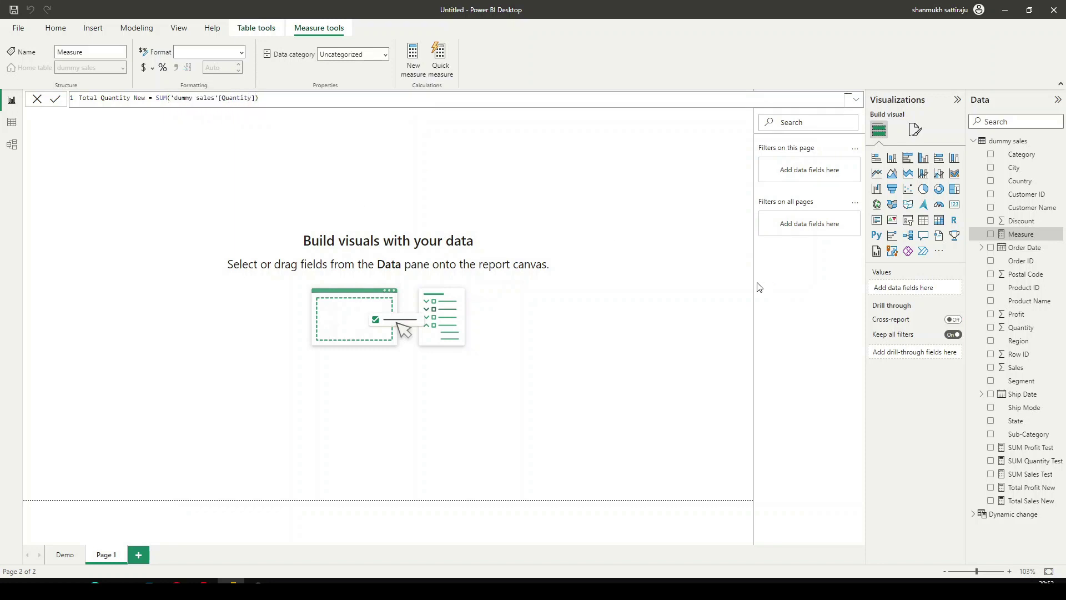
key(Return)
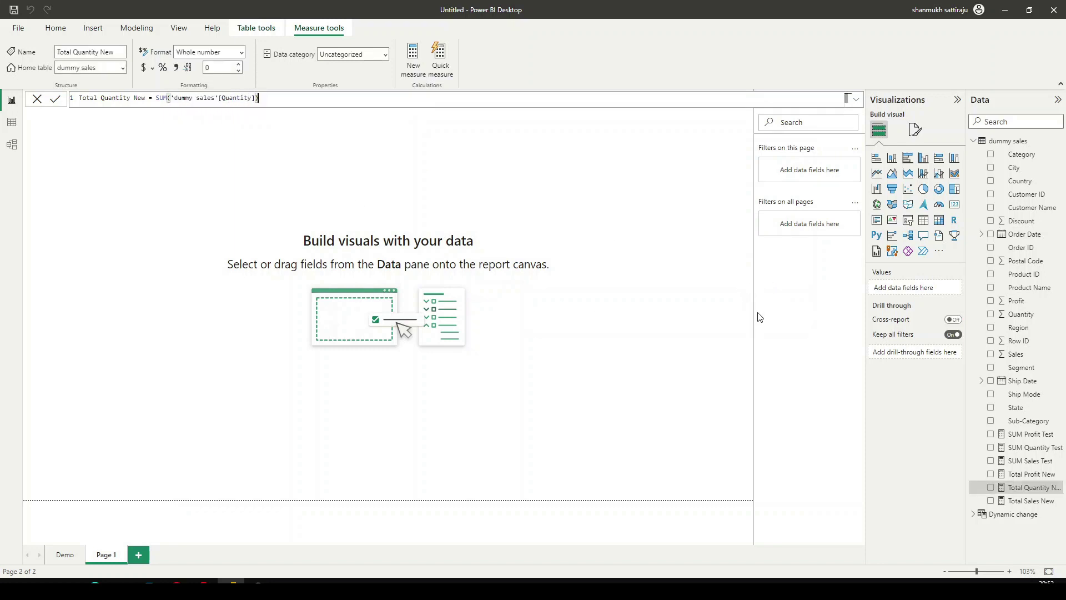
Step: Review the three New measures and begin a new Fields parameter from Modeling
click(1022, 475)
click(1024, 489)
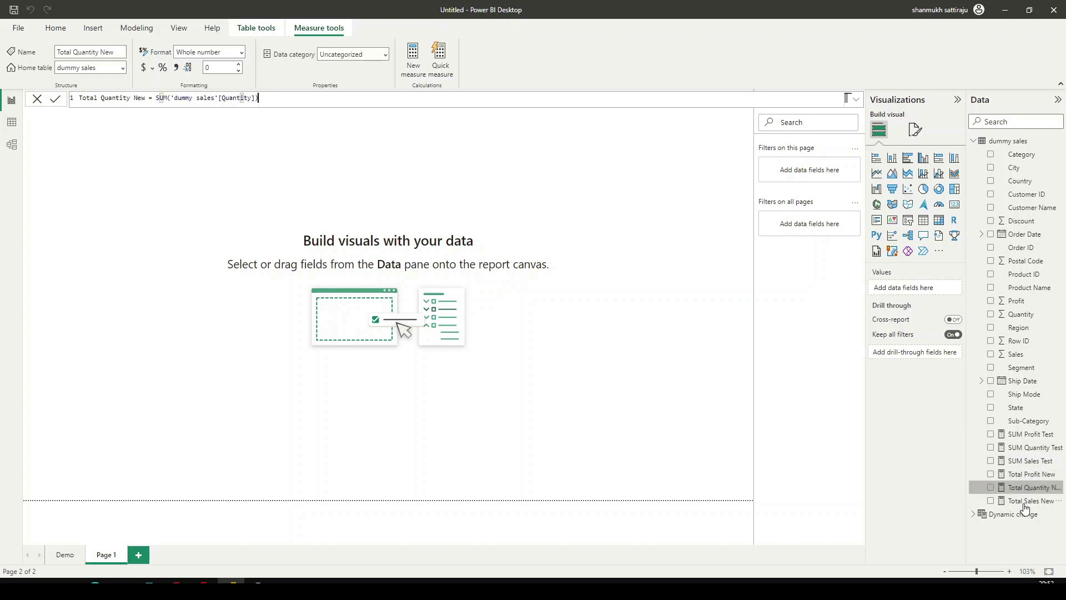
click(1026, 502)
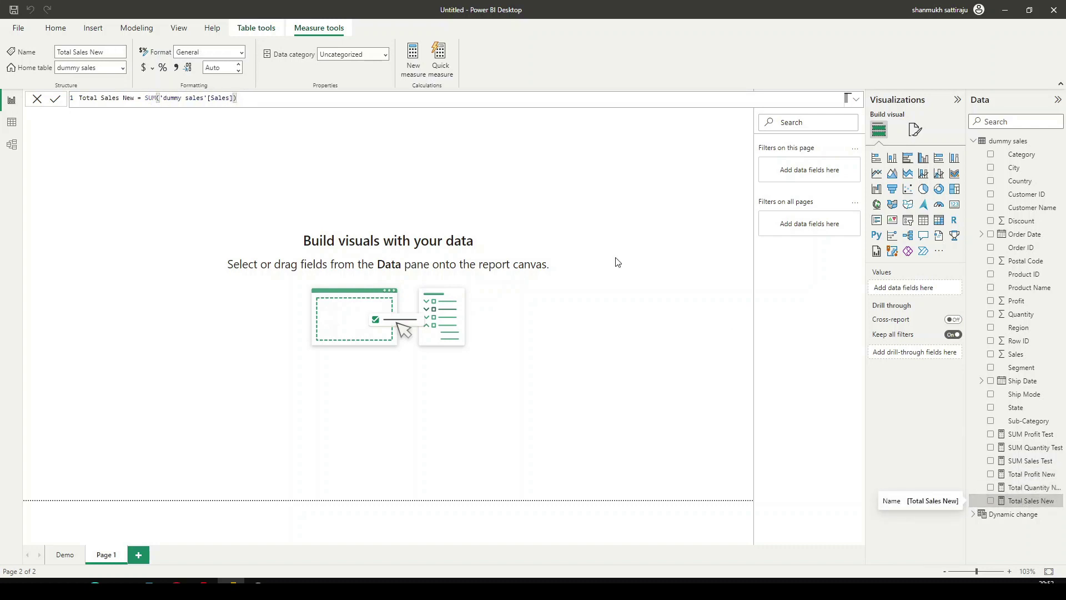
click(136, 29)
click(234, 80)
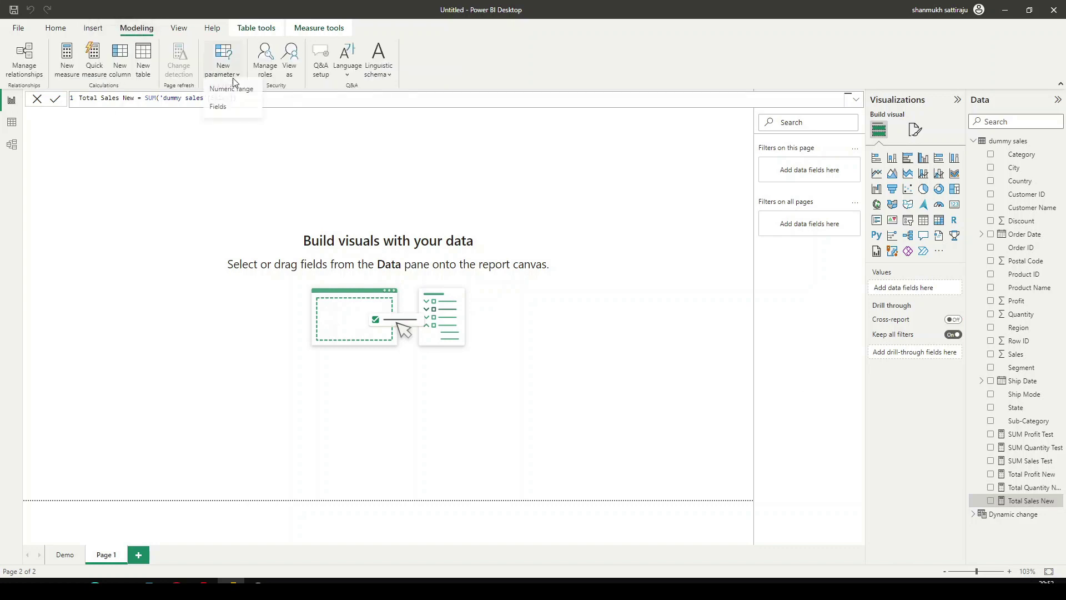
click(235, 111)
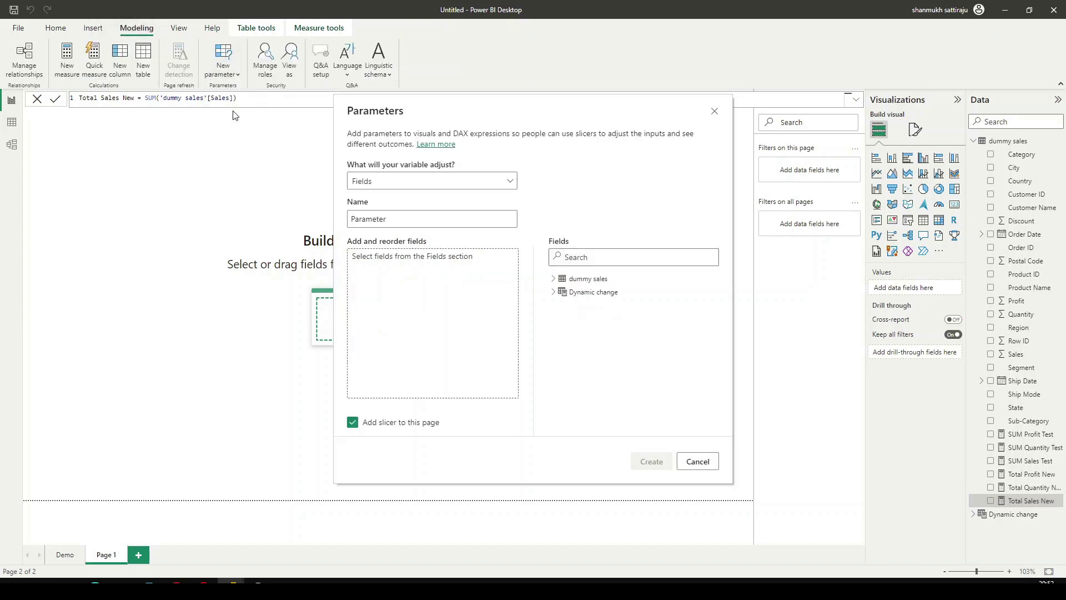
Step: Create fields parameter 'New Dynamic Change' with the three New measures, then move its slicer down-right
double_click(412, 218)
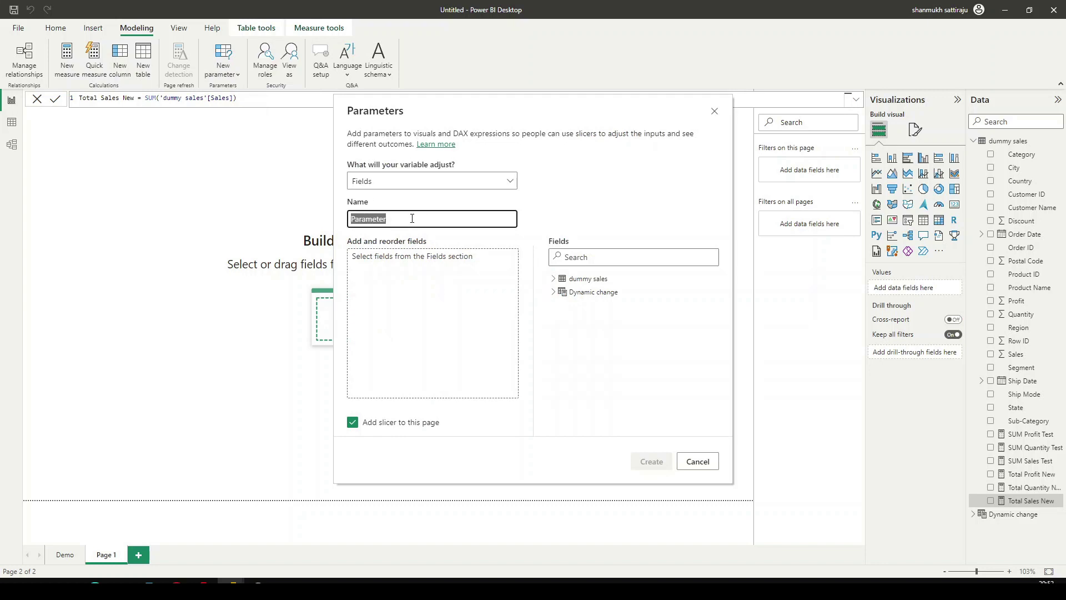
text(New Dynamic Change)
click(553, 278)
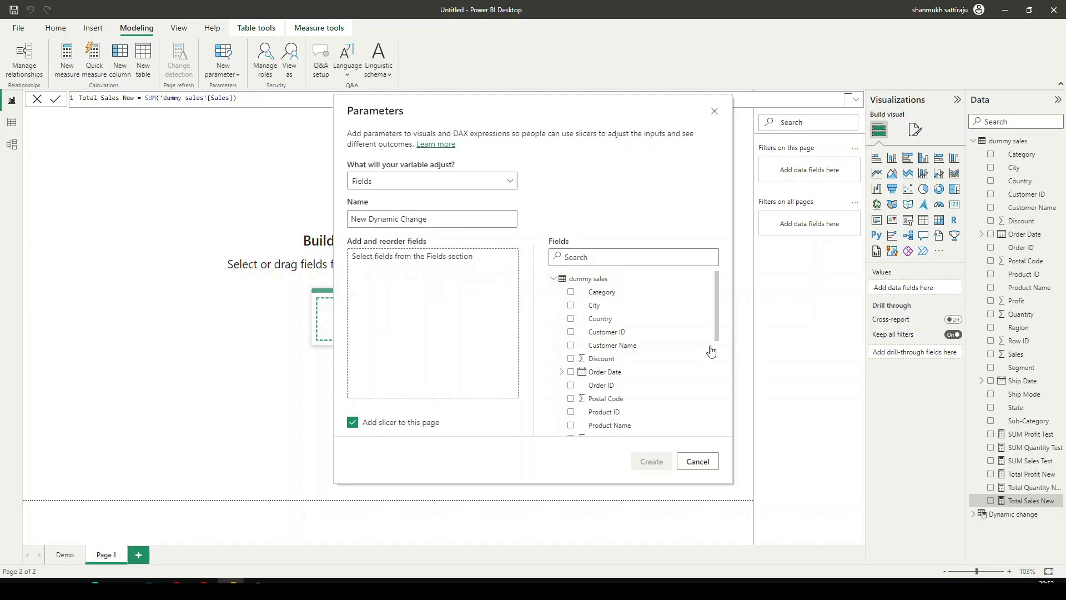
scroll(705, 350, down, 5)
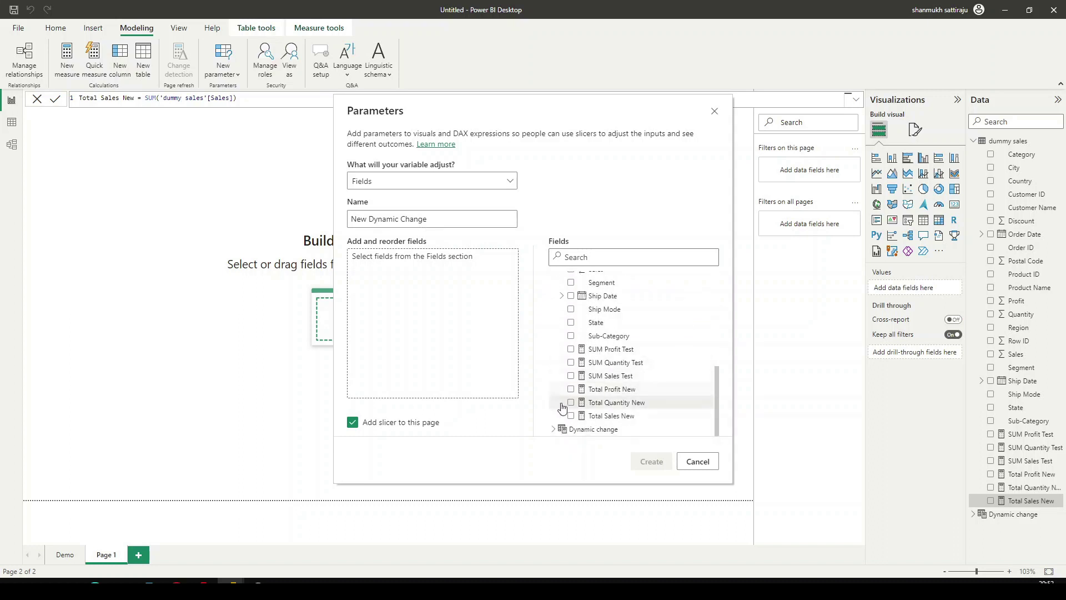
click(570, 389)
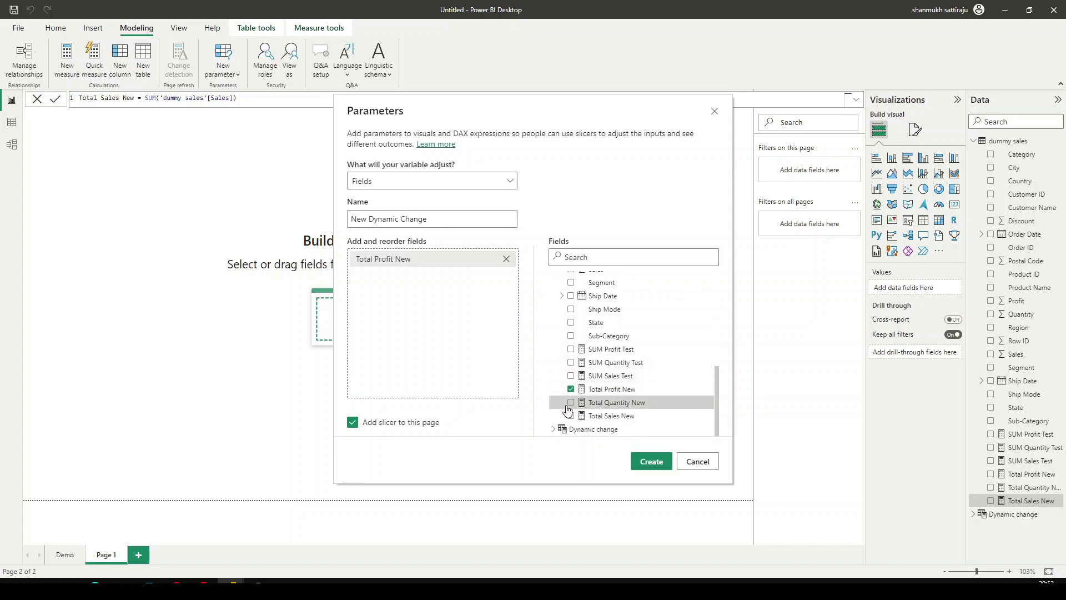
click(570, 403)
click(571, 416)
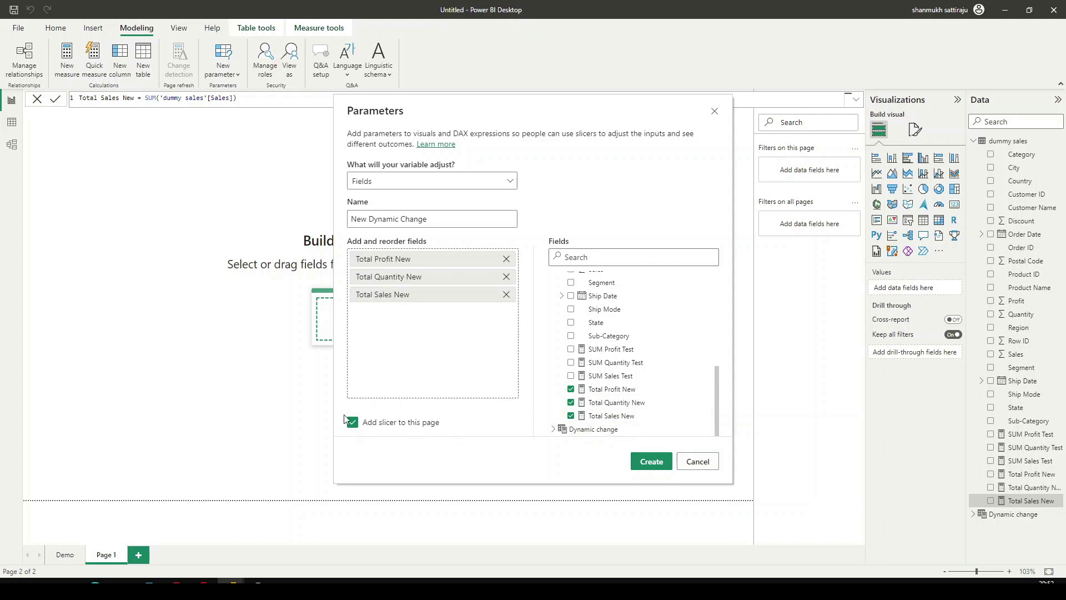
click(638, 462)
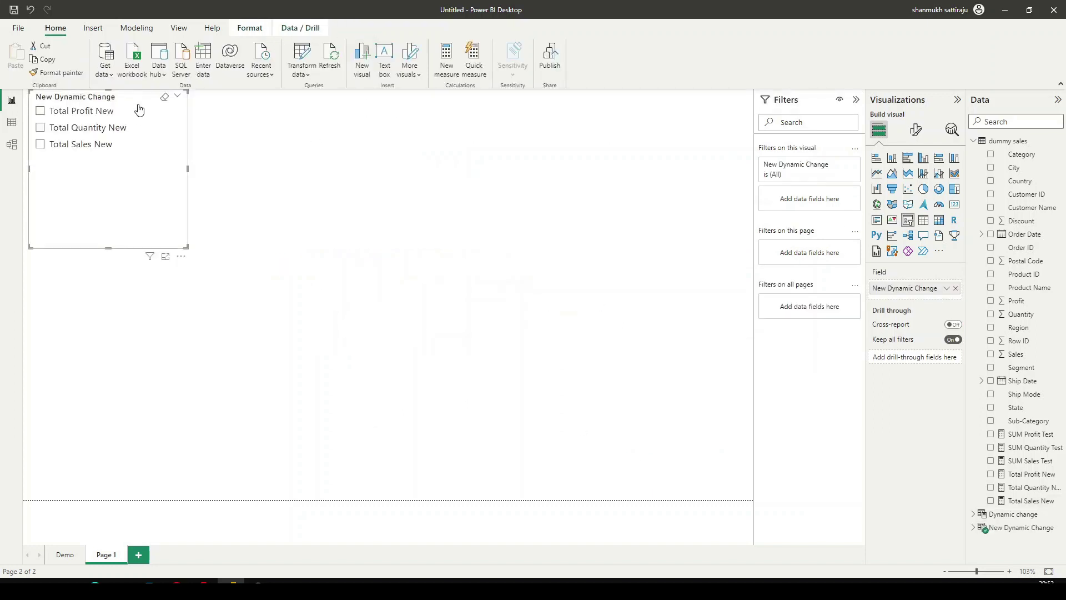
drag(138, 109, 223, 194)
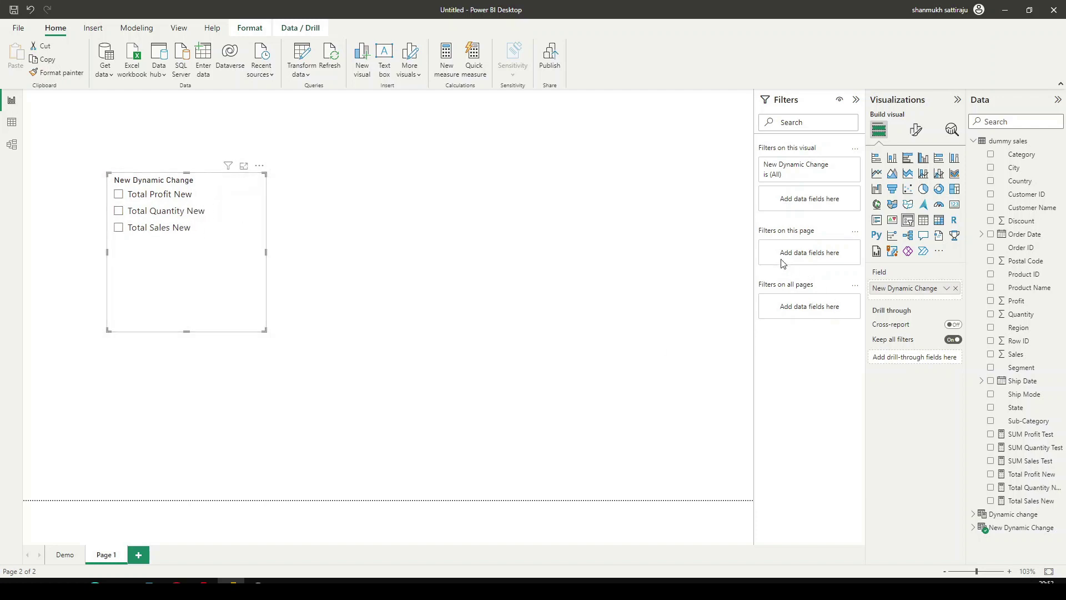
Step: Place a clustered bar chart mid-page with the New Dynamic Change field on its Y-axis
click(566, 197)
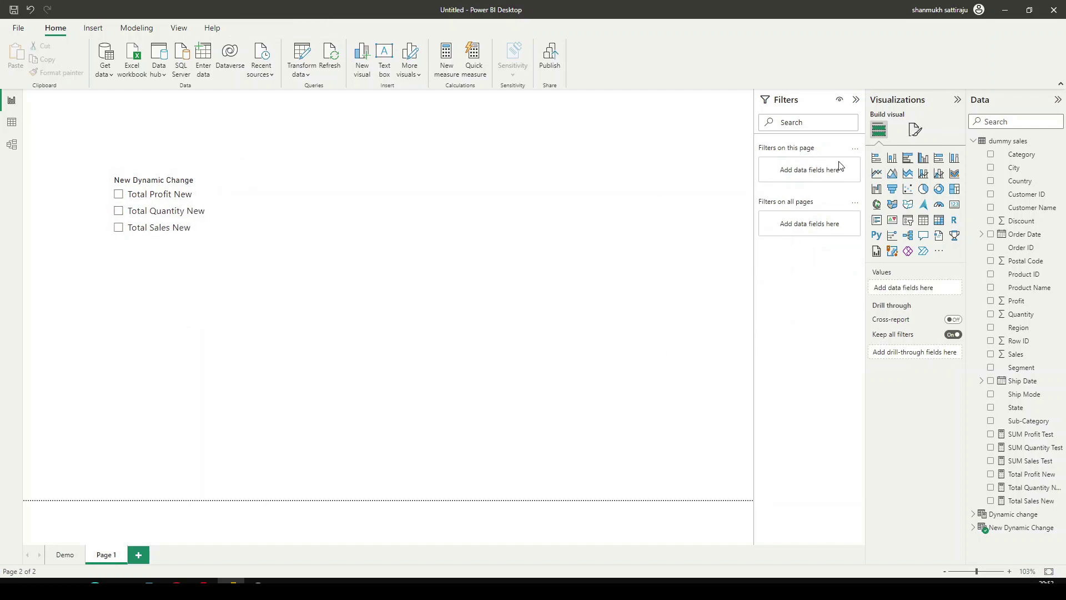
click(907, 157)
drag(195, 383, 445, 208)
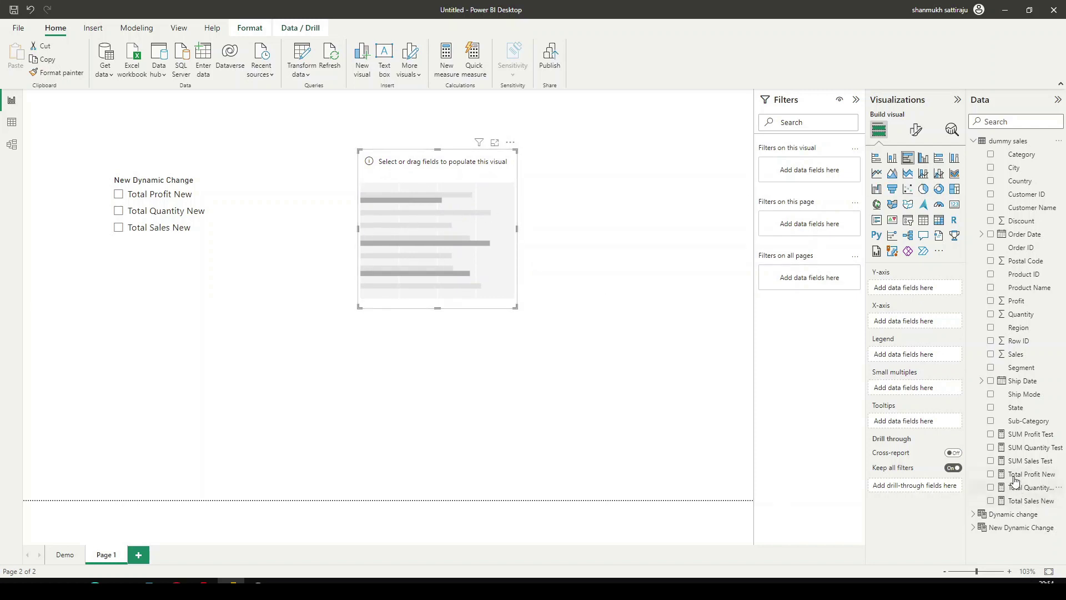
click(976, 143)
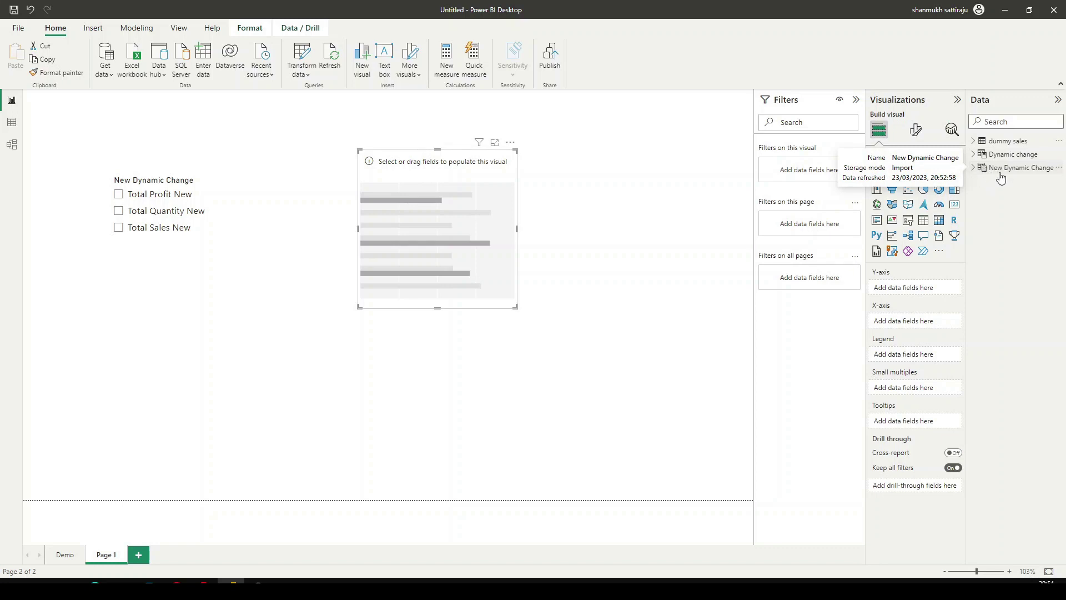
click(976, 168)
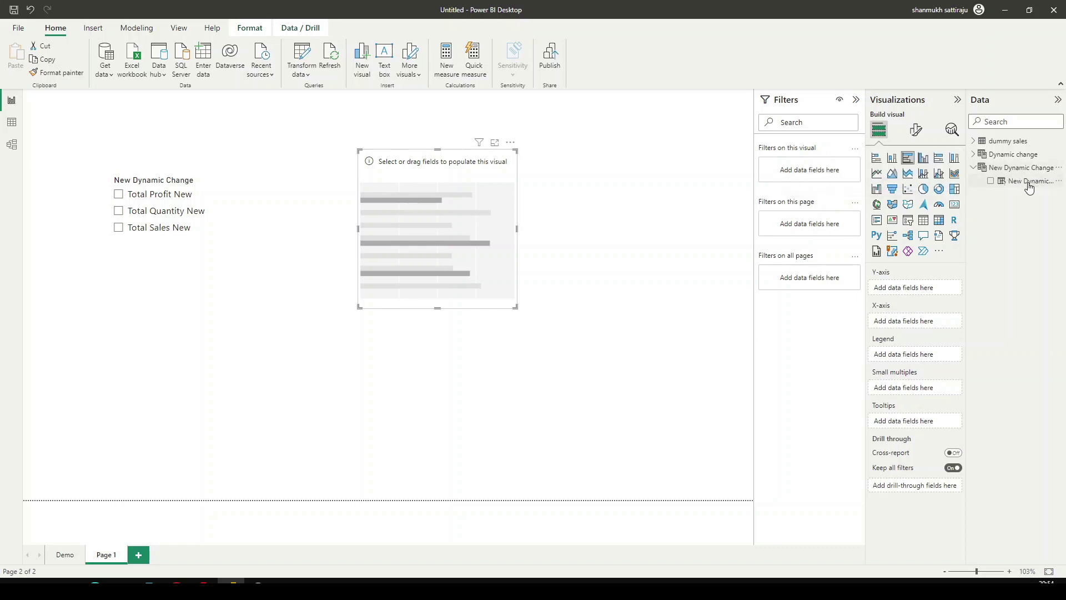
drag(1028, 188, 927, 288)
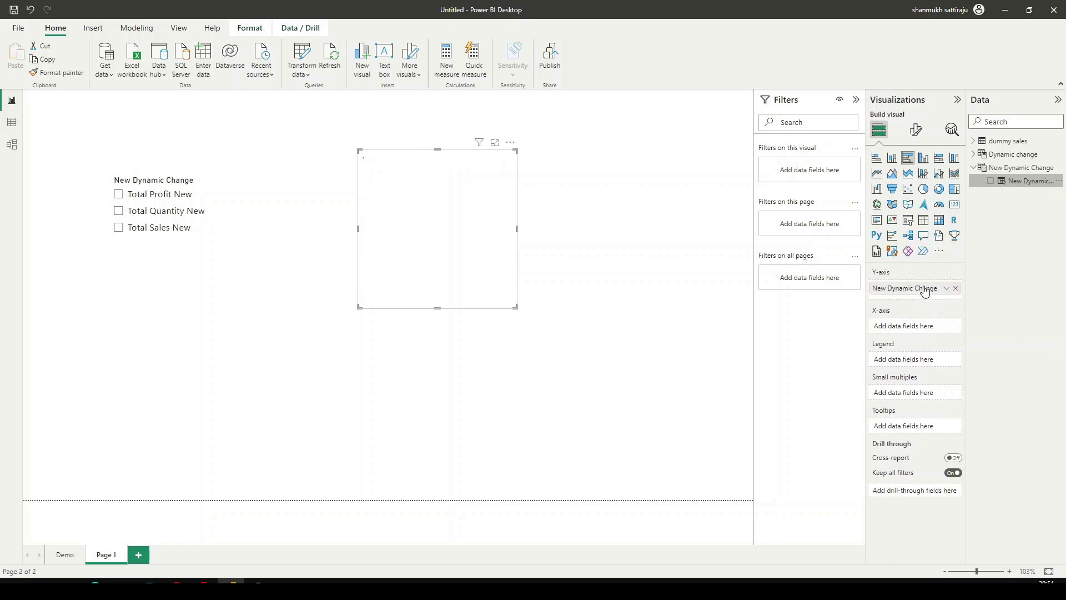
click(974, 168)
Step: Plot New Dynamic Change by Ship Date year only, widen the chart, and select Total Profit New in the slicer
click(974, 141)
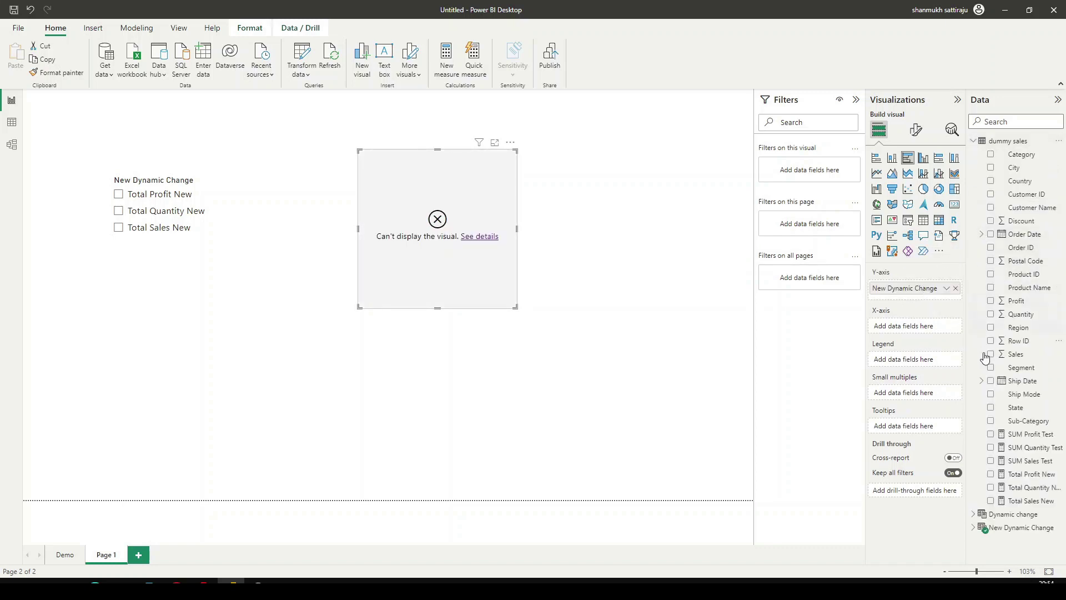
click(991, 381)
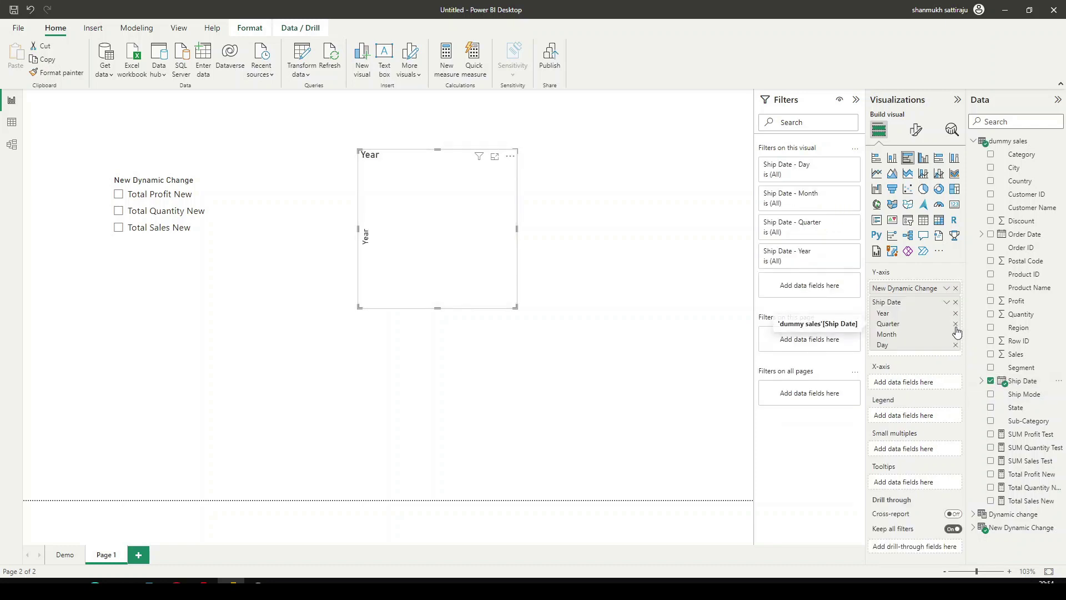
drag(932, 285, 912, 383)
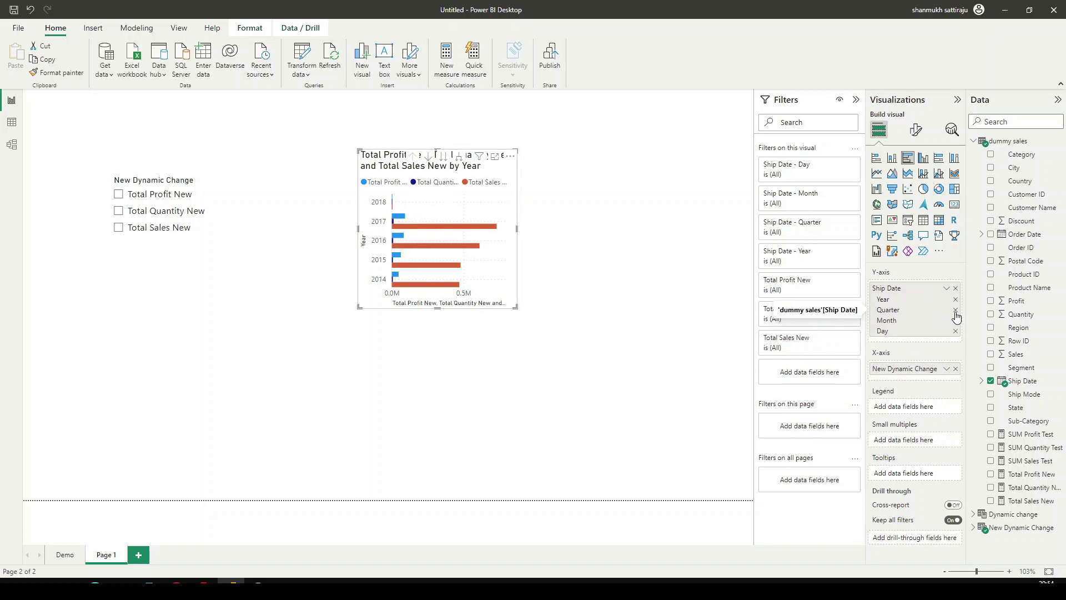
click(955, 311)
click(955, 311)
click(955, 310)
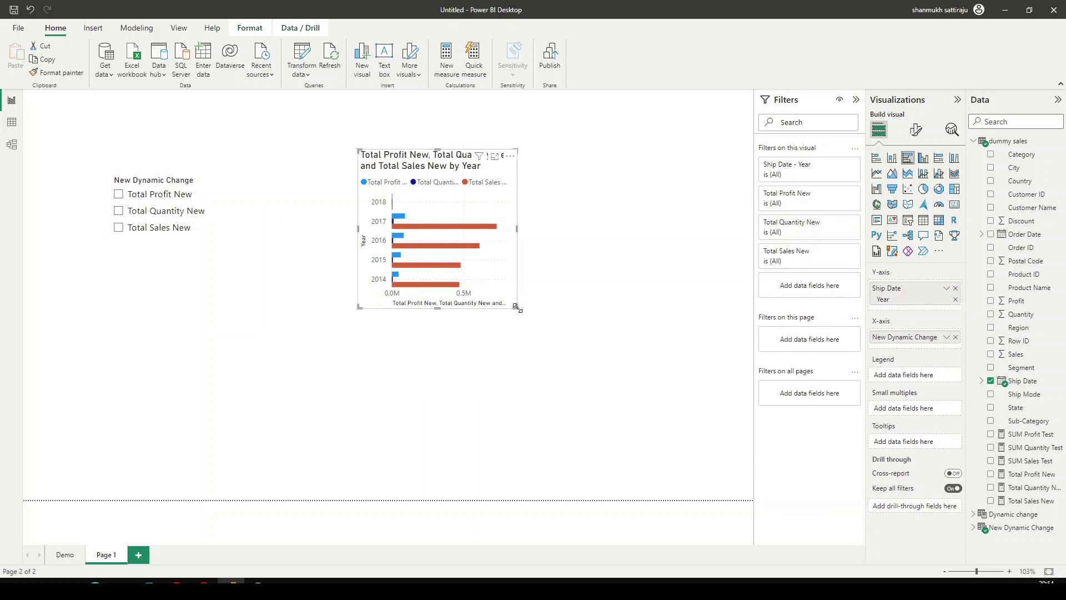
drag(517, 309, 693, 353)
click(195, 277)
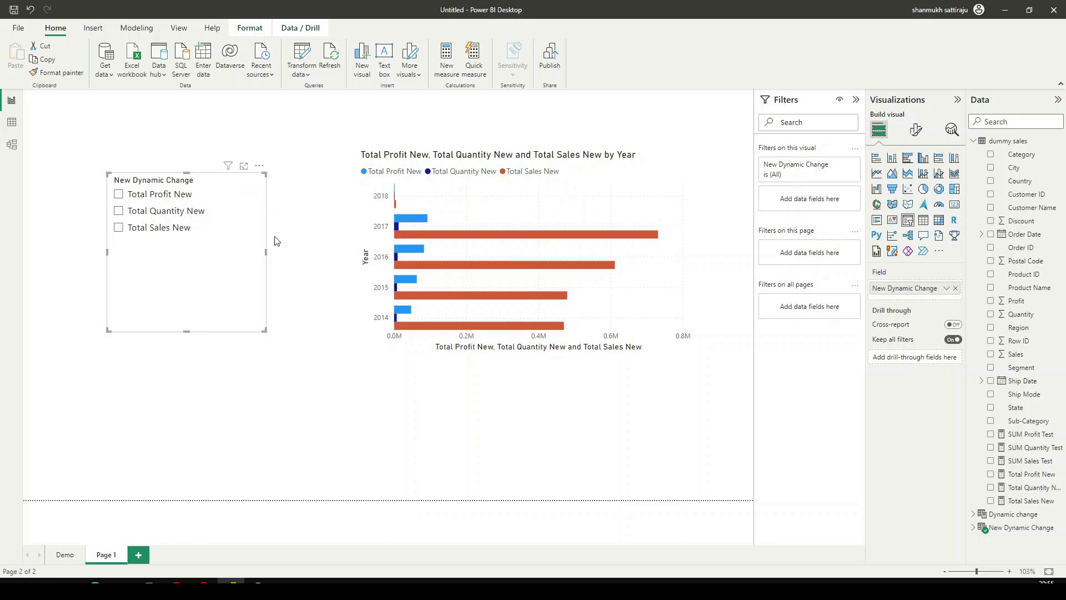
click(188, 201)
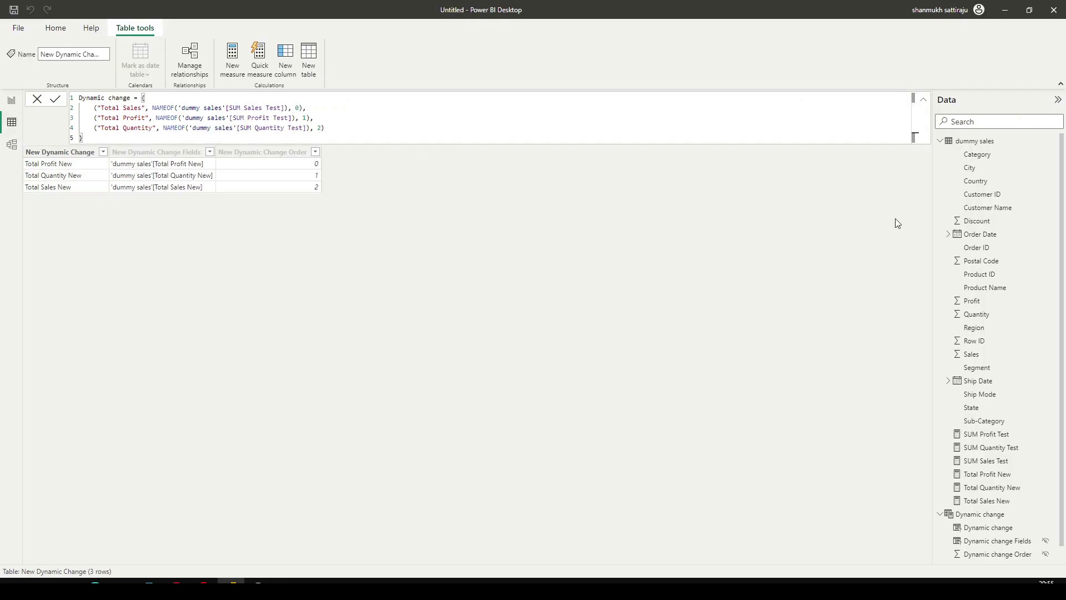
Step: Delete 'New' from the three labels in the New Dynamic Change DAX formula, then return to the report
click(940, 140)
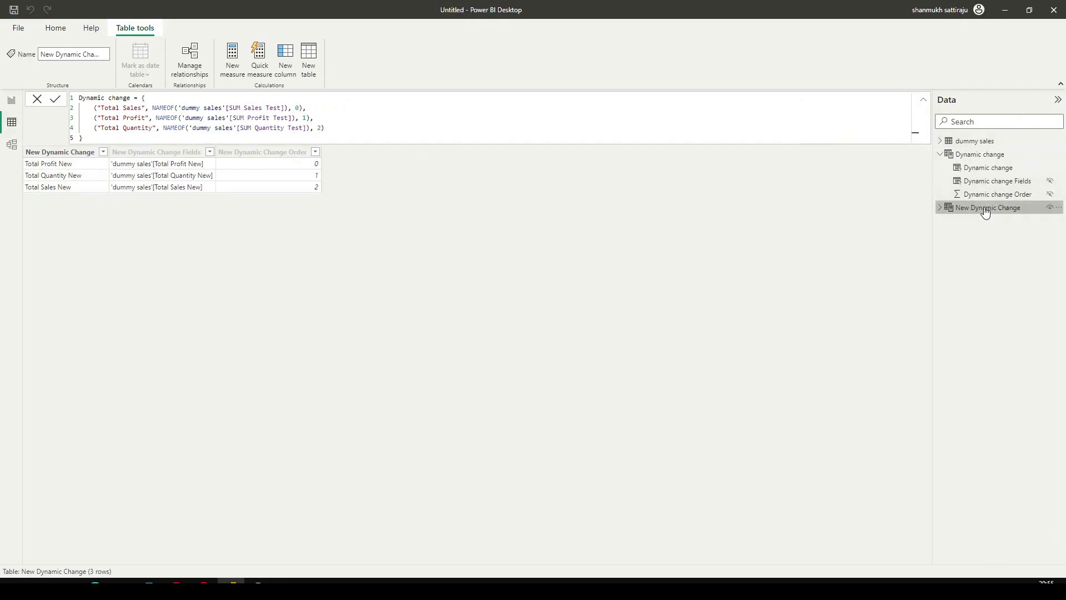
mouse_move(942, 211)
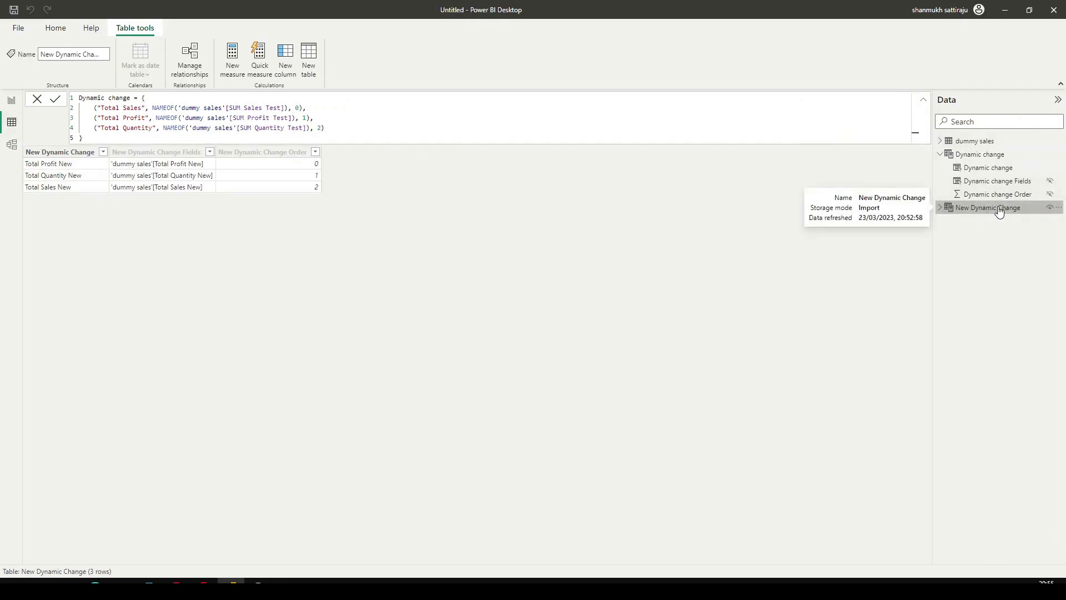
click(963, 212)
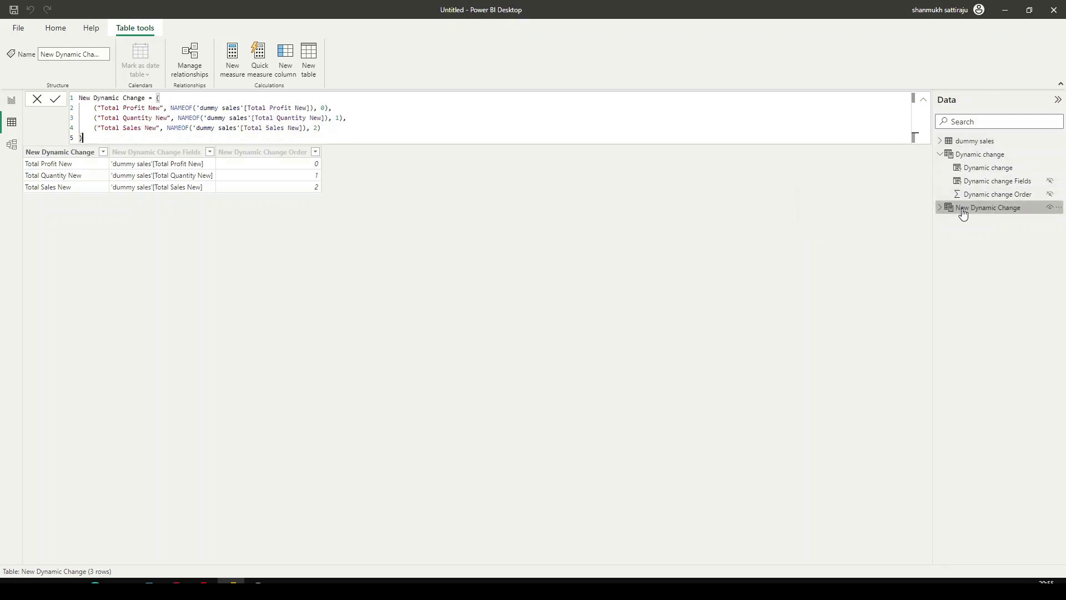
double_click(155, 109)
key(BackSpace)
key(BackSpace)
double_click(162, 117)
key(BackSpace)
key(BackSpace)
double_click(151, 128)
key(BackSpace)
key(BackSpace)
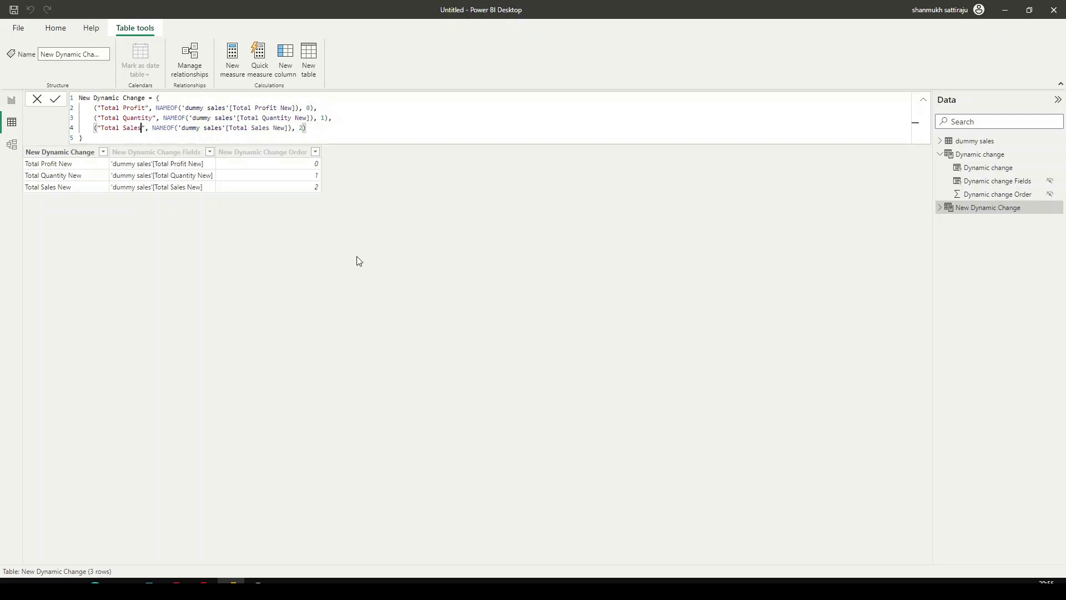
key(Return)
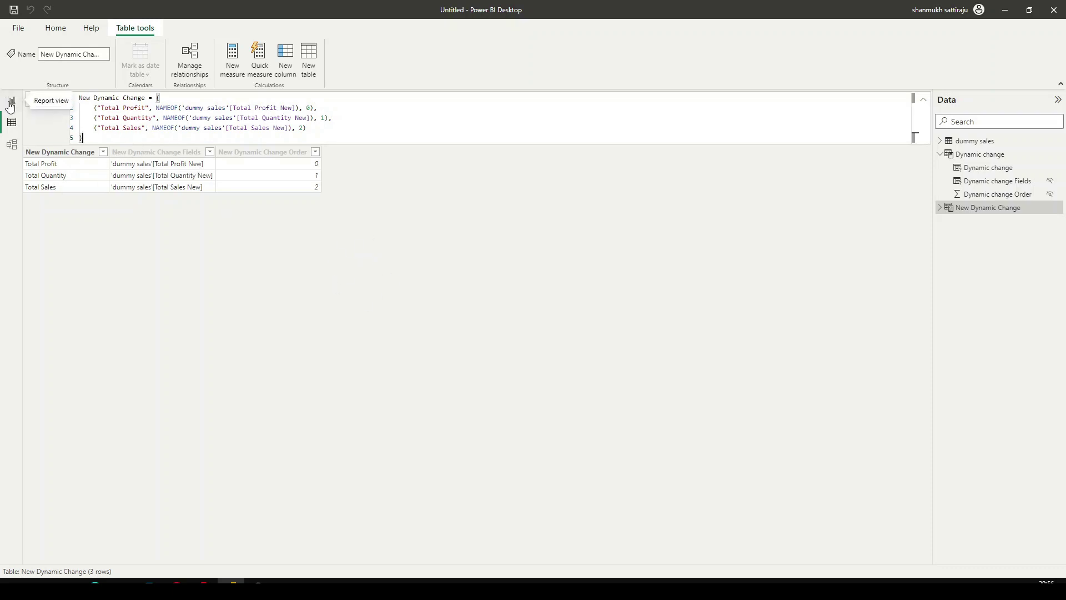
click(11, 102)
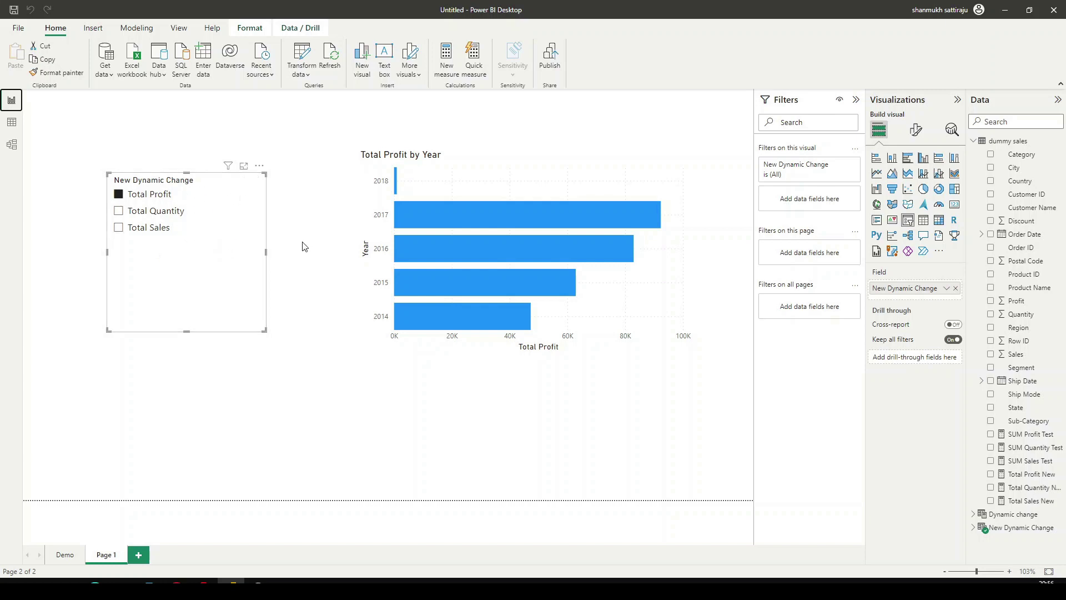
Step: Turn on data labels for the year bar chart and select Total Quantity plus Total Profit in the slicer
click(550, 186)
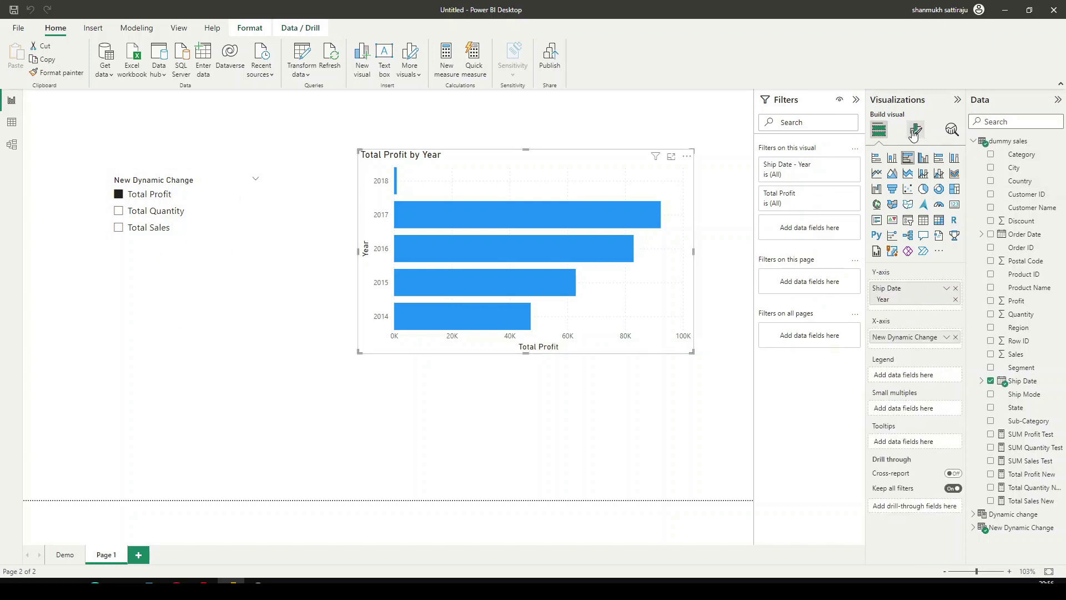
click(916, 130)
click(951, 366)
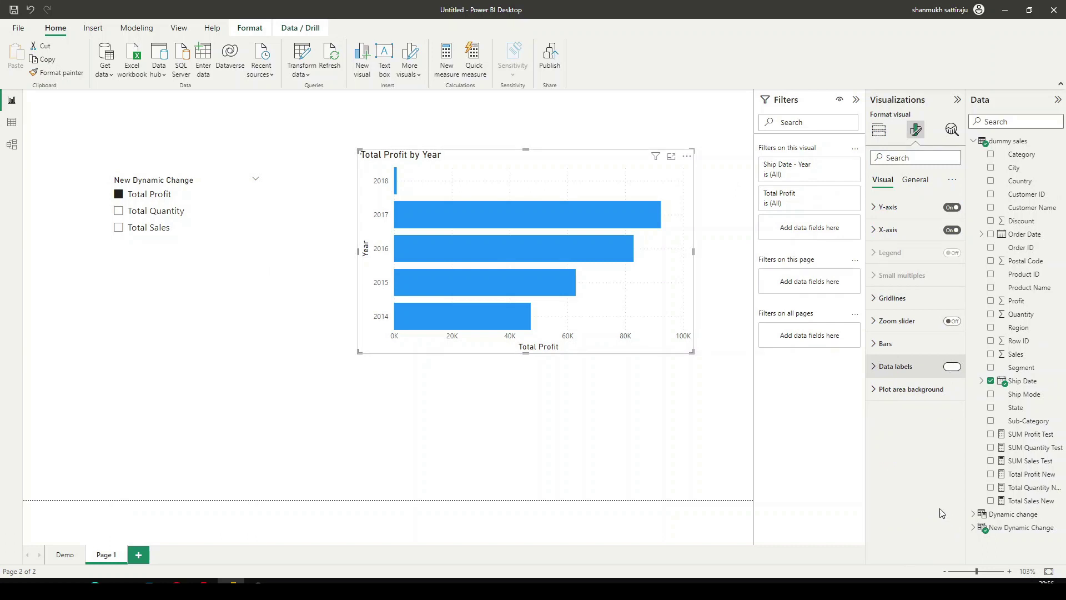
click(143, 213)
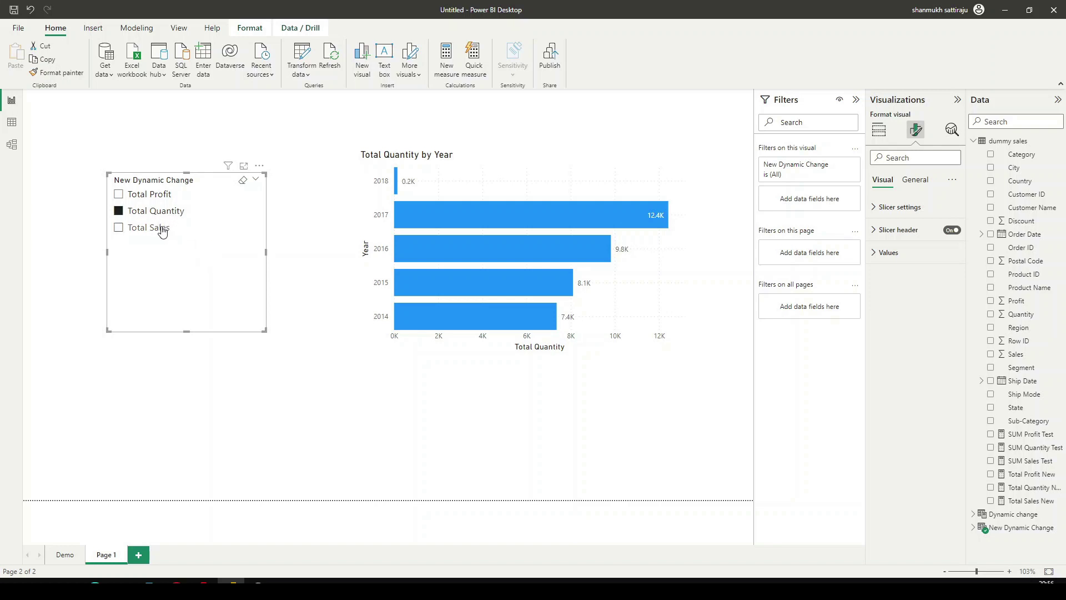
ctrl+click(163, 201)
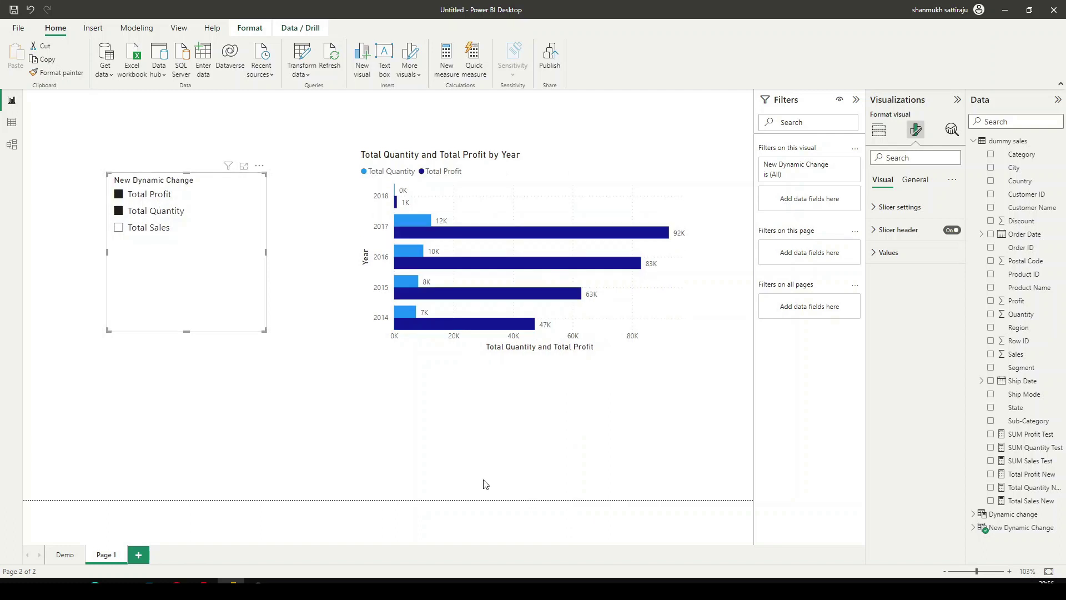